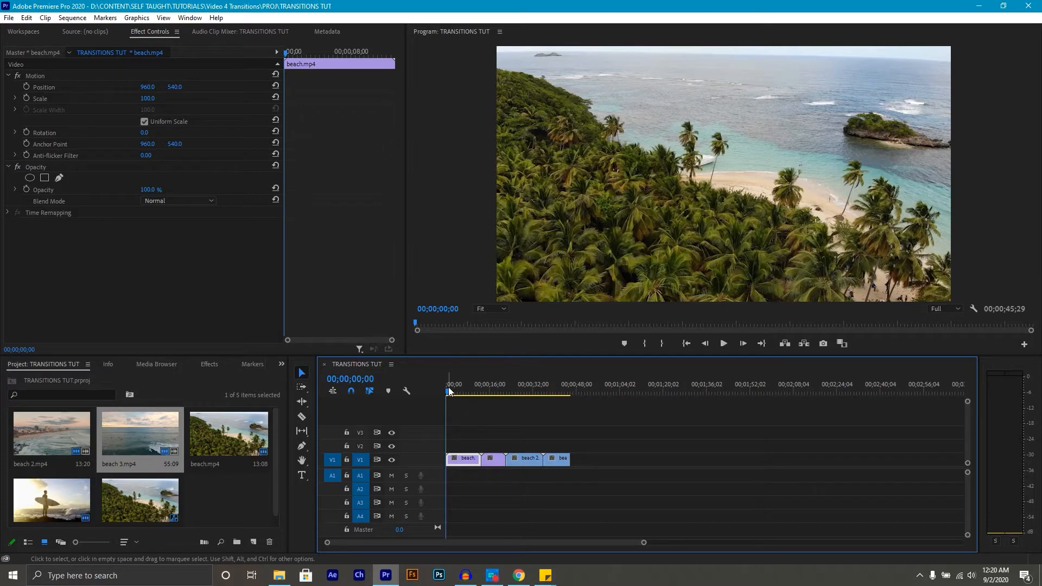
# Scrub through the beach and surfing clips in the sequence, and return the playhead to the sequence start.
pyautogui.moveTo(449, 387); pyautogui.dragTo(553, 421)
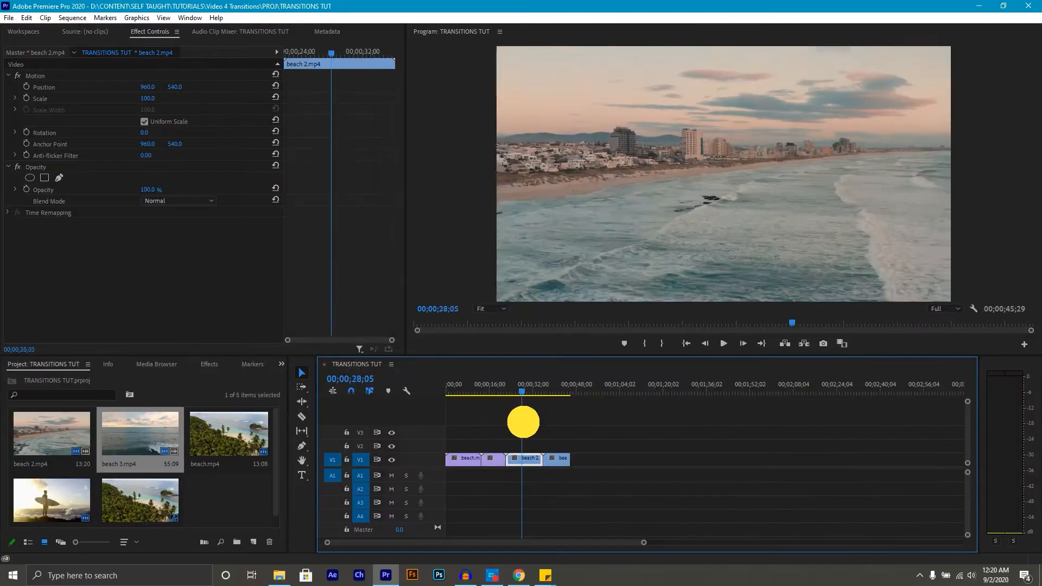
pyautogui.moveTo(521, 421); pyautogui.dragTo(495, 418)
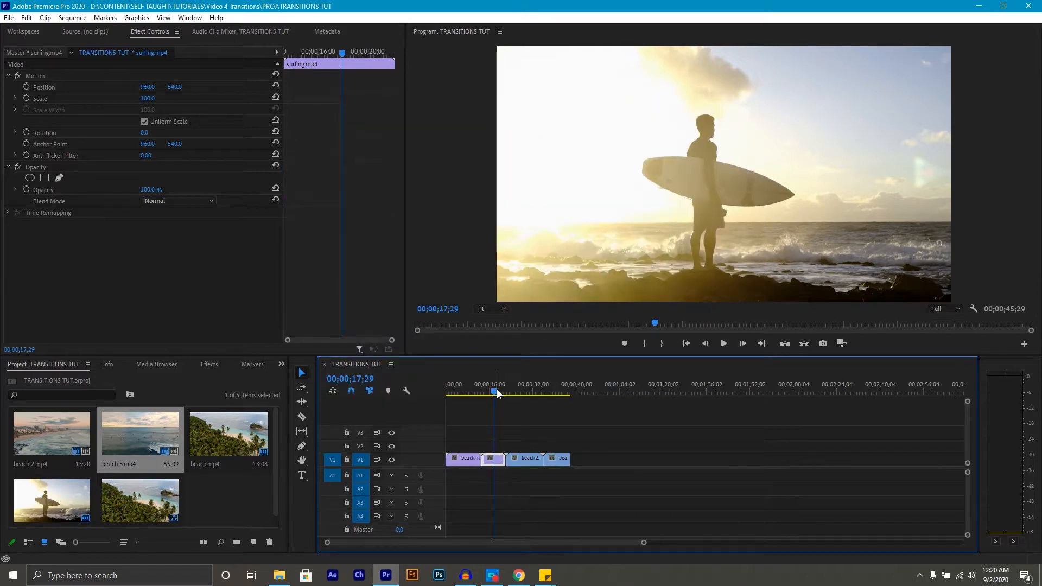
pyautogui.click(497, 390)
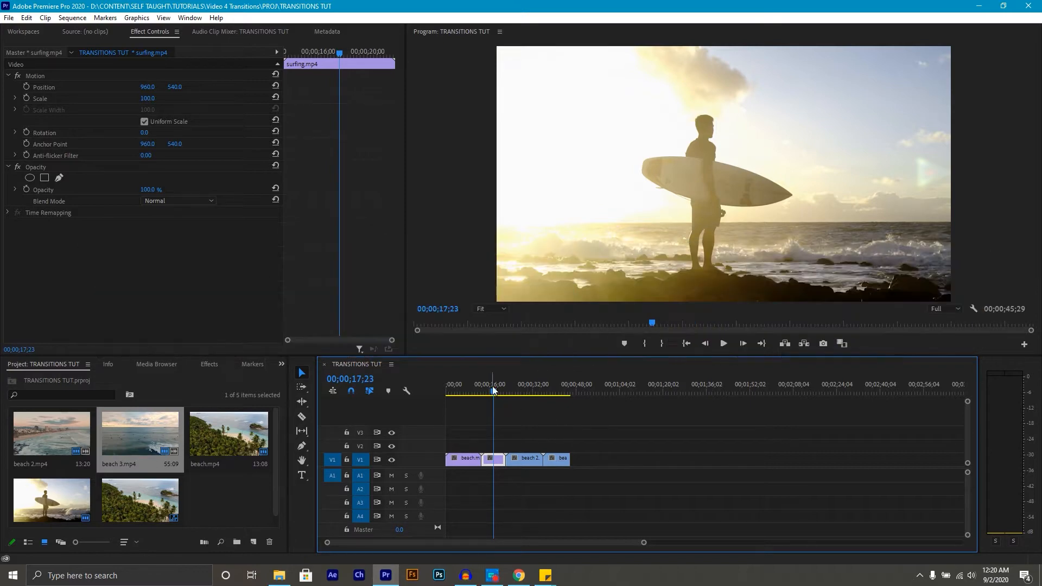
pyautogui.moveTo(494, 392); pyautogui.dragTo(437, 390)
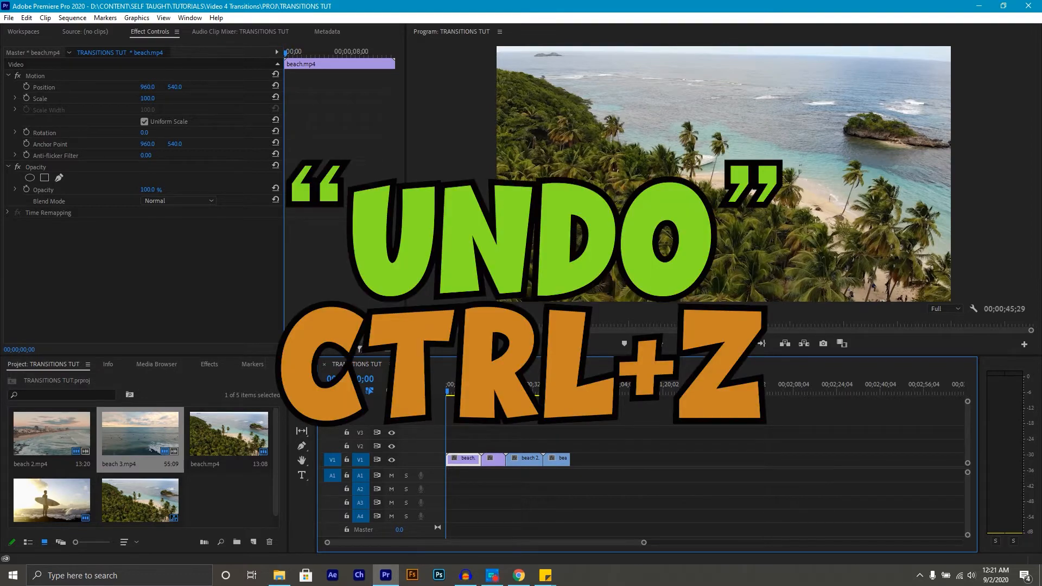
pyautogui.click(282, 364)
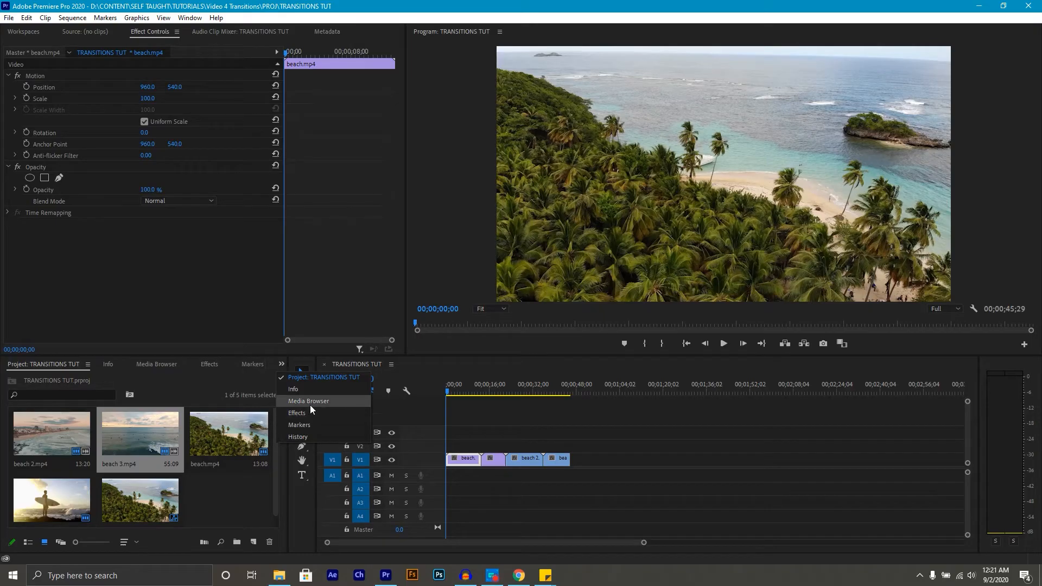
pyautogui.click(191, 18)
pyautogui.moveTo(224, 30)
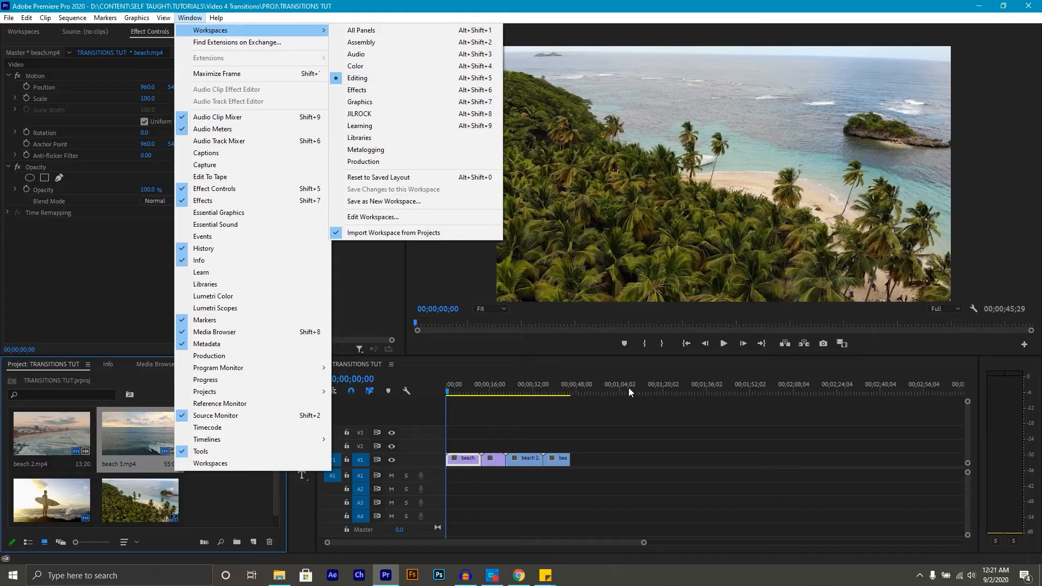
pyautogui.click(675, 434)
pyautogui.click(674, 433)
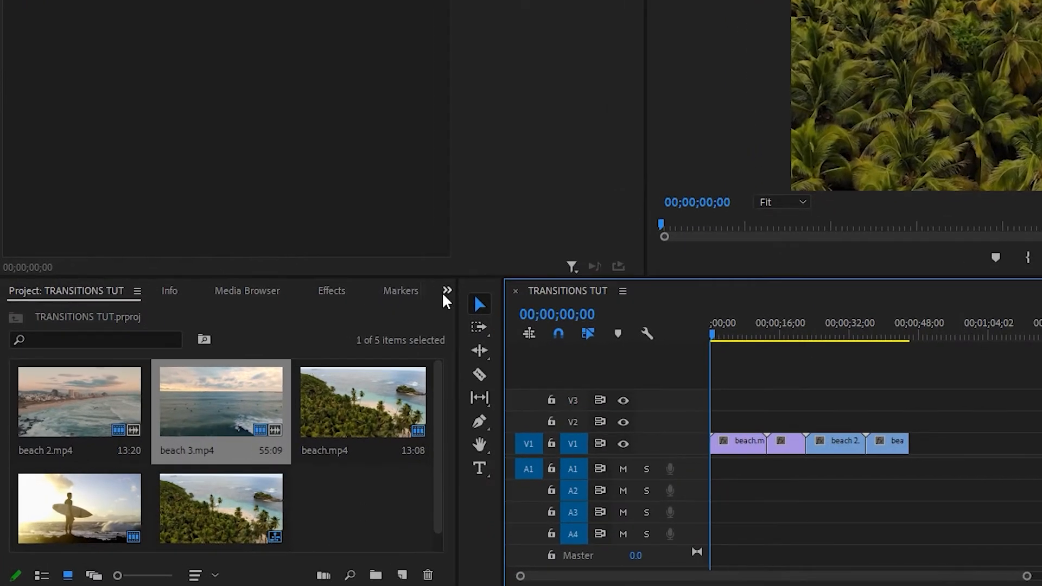
# Show the Effects list and expand Video Transitions down to its 3D Motion folder.
pyautogui.click(445, 293)
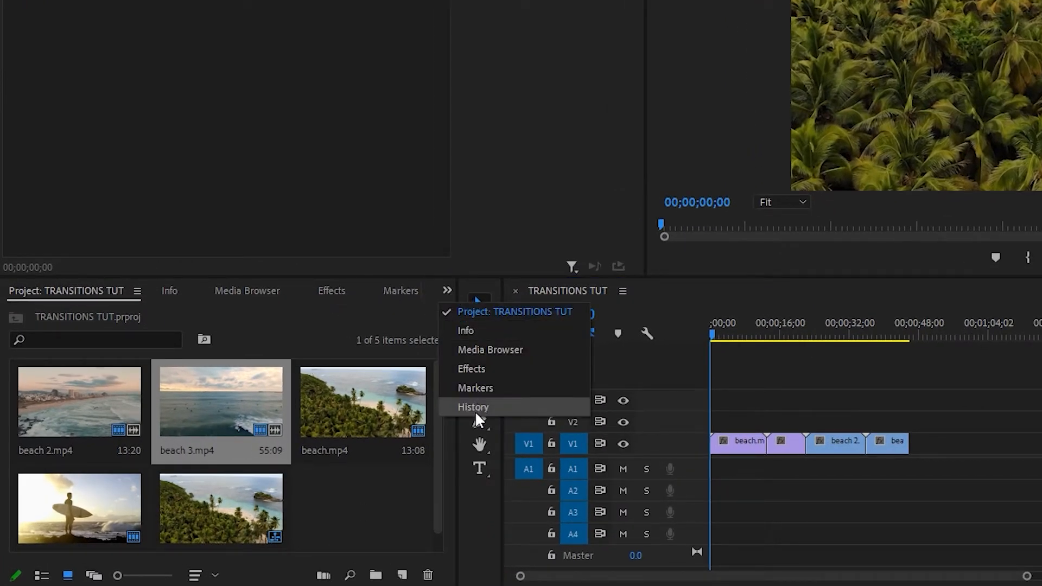
pyautogui.click(338, 291)
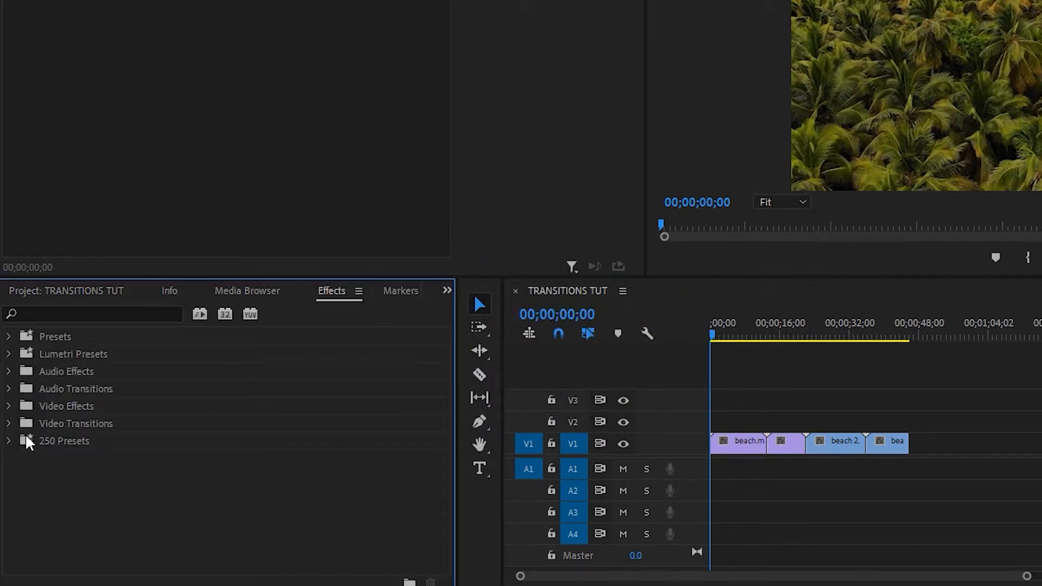
pyautogui.click(8, 424)
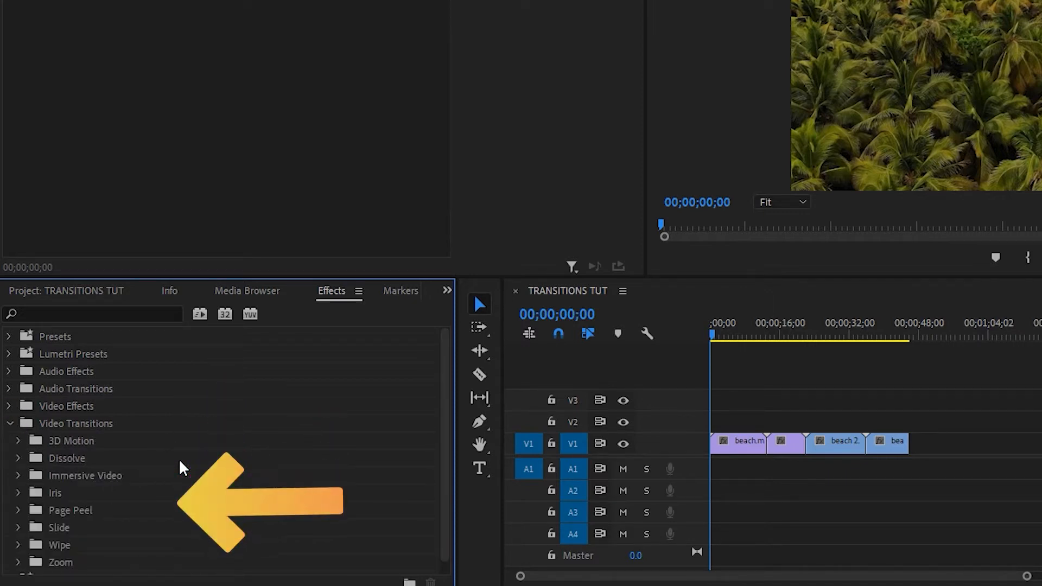
pyautogui.scroll(-1, 179, 461)
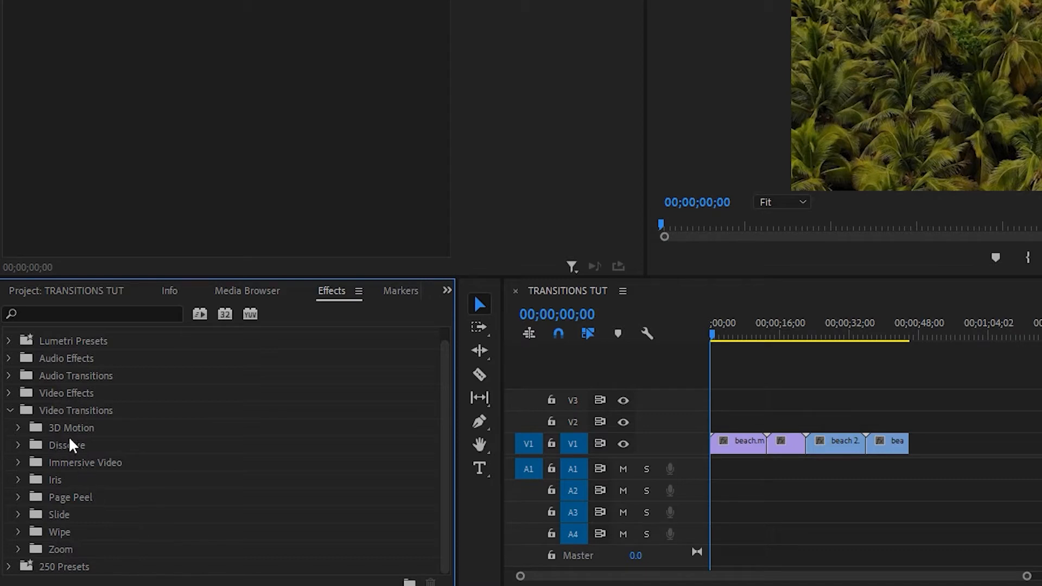
pyautogui.click(20, 428)
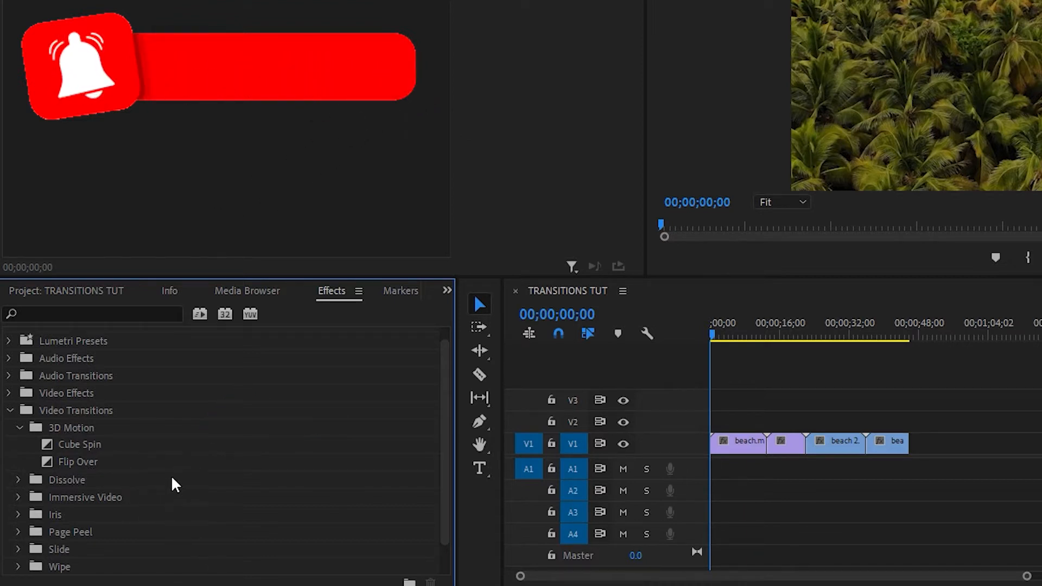
# Apply the Cube Spin transition to the cut between beach.mp4 and surfing.mp4 on V1.
pyautogui.click(88, 450)
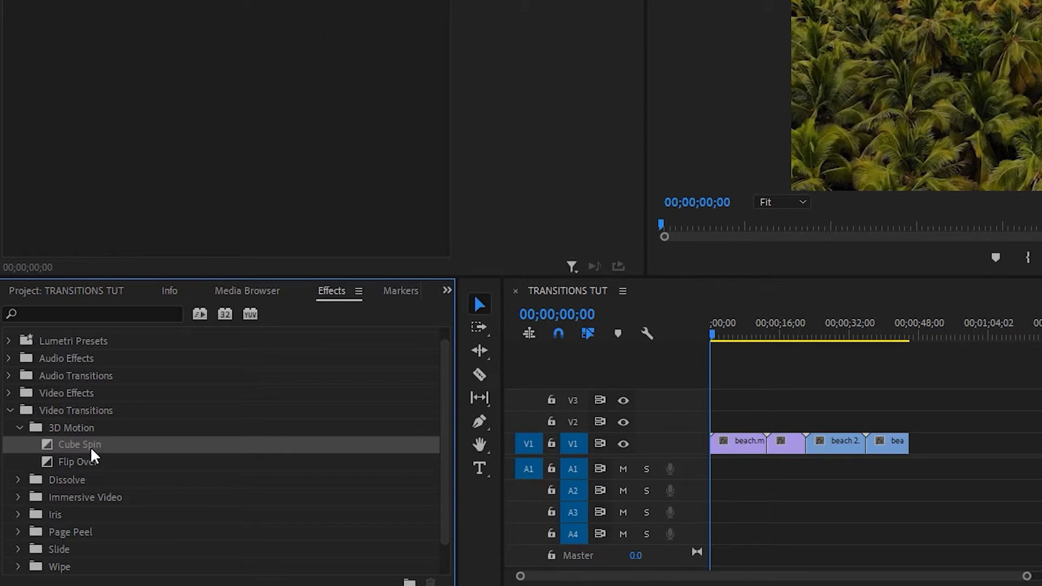
pyautogui.click(84, 443)
pyautogui.moveTo(84, 442)
pyautogui.mouseDown()
pyautogui.moveTo(677, 456)
pyautogui.moveTo(772, 442)
pyautogui.moveTo(740, 438)
pyautogui.moveTo(770, 440)
pyautogui.moveTo(747, 438)
pyautogui.moveTo(762, 441)
pyautogui.moveTo(755, 443)
pyautogui.mouseUp()
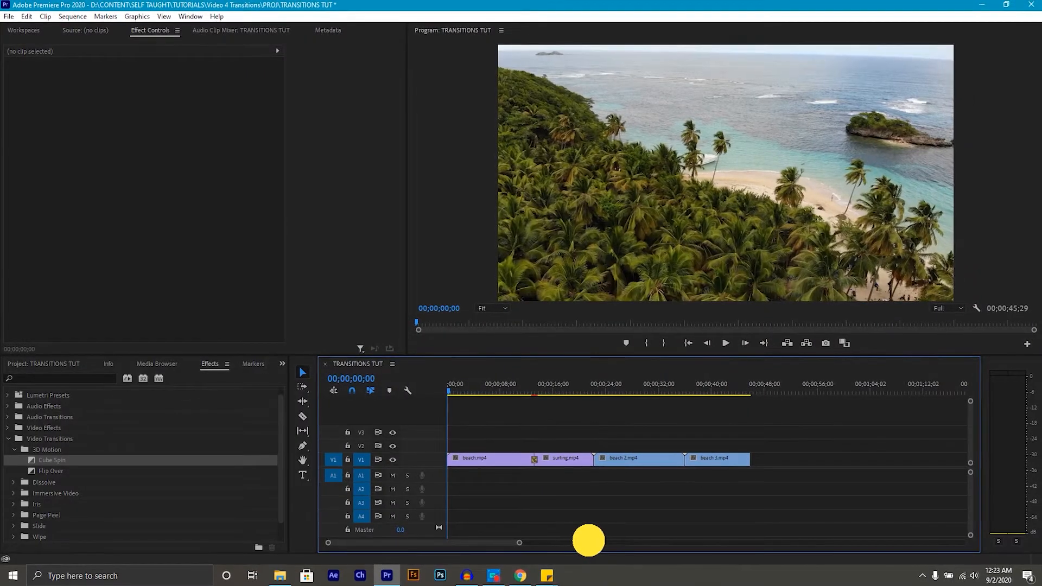
# Play the sequence from 00;00;11;17 through the Cube Spin transition into surfing.mp4, and stop playback.
pyautogui.moveTo(938, 572); pyautogui.dragTo(996, 572)
pyautogui.moveTo(560, 545); pyautogui.dragTo(529, 535)
pyautogui.click(571, 401)
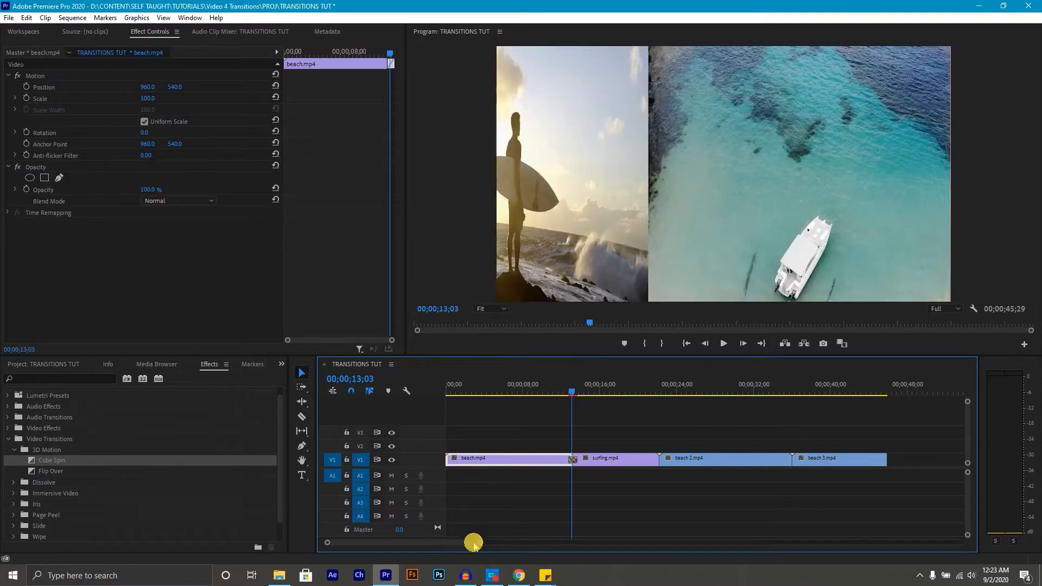
pyautogui.moveTo(478, 543); pyautogui.dragTo(436, 541)
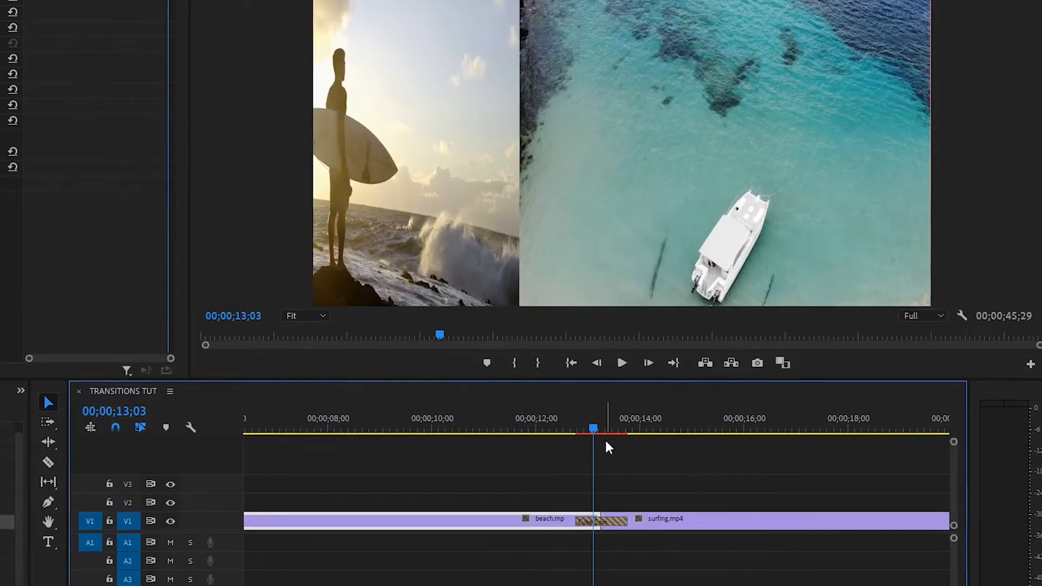
pyautogui.click(702, 391)
pyautogui.moveTo(581, 429); pyautogui.dragTo(499, 435)
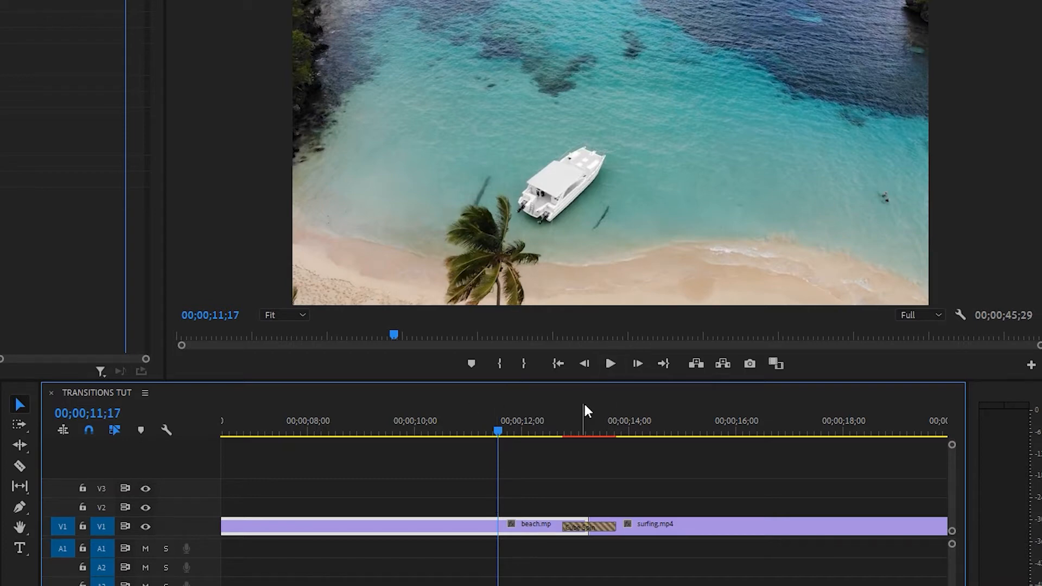
pyautogui.click(608, 363)
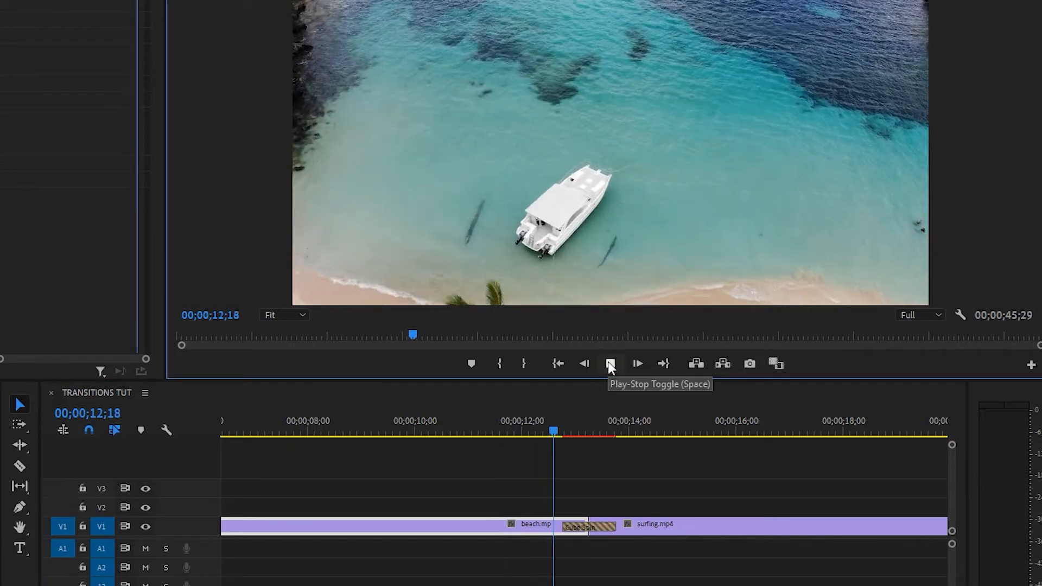
pyautogui.click(610, 364)
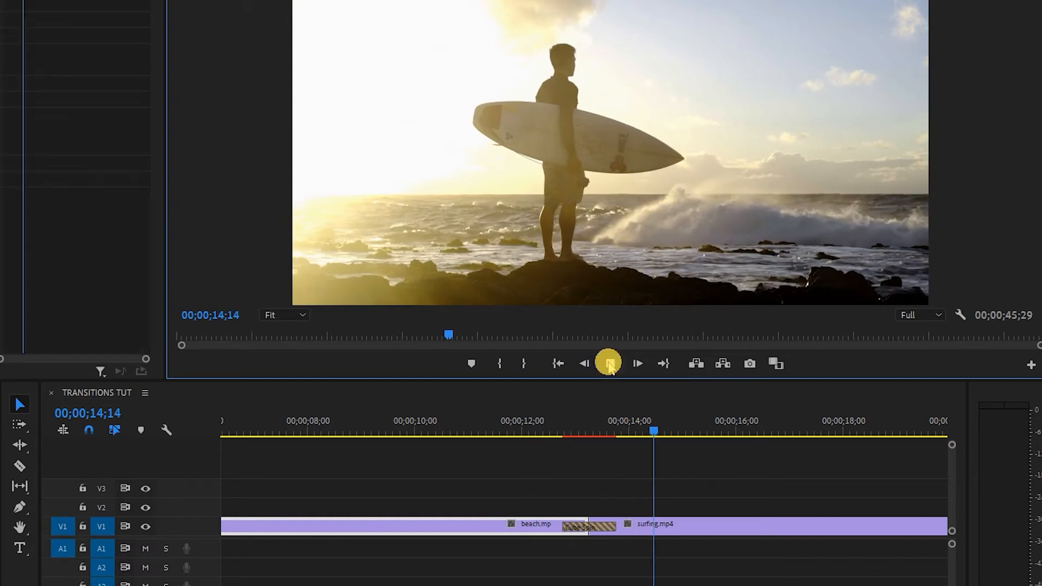
# Return the playhead to just before the Cube Spin transition and select the transition to show its settings.
pyautogui.moveTo(654, 431); pyautogui.dragTo(535, 458)
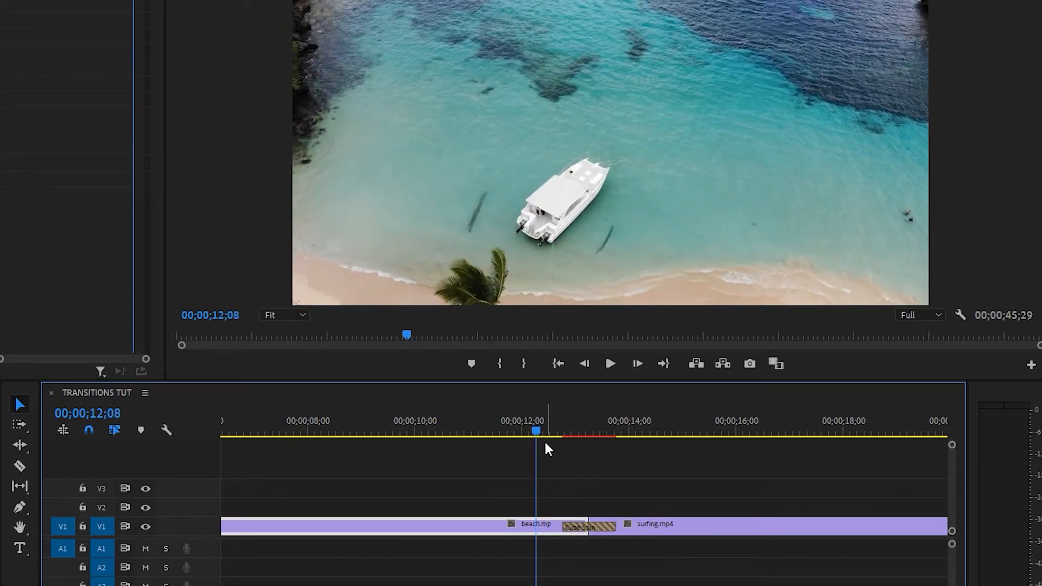
pyautogui.moveTo(534, 428); pyautogui.dragTo(552, 447)
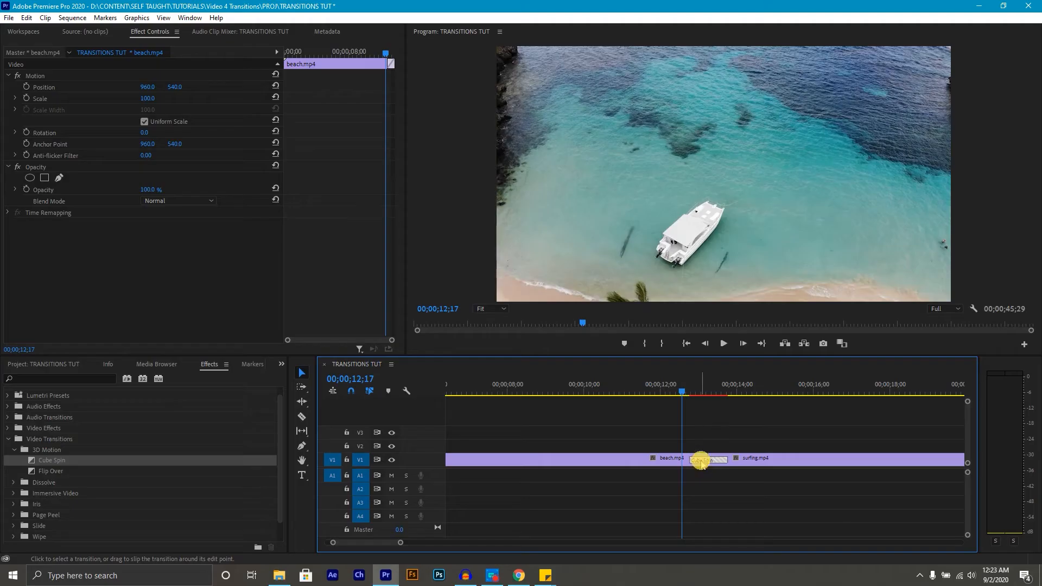
pyautogui.click(578, 526)
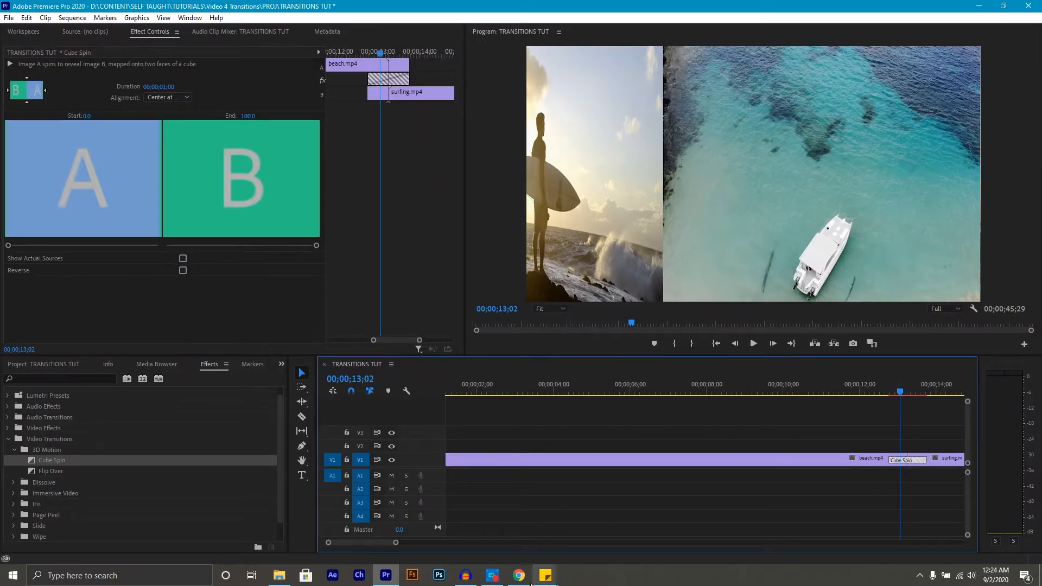
pyautogui.moveTo(383, 544); pyautogui.dragTo(388, 542)
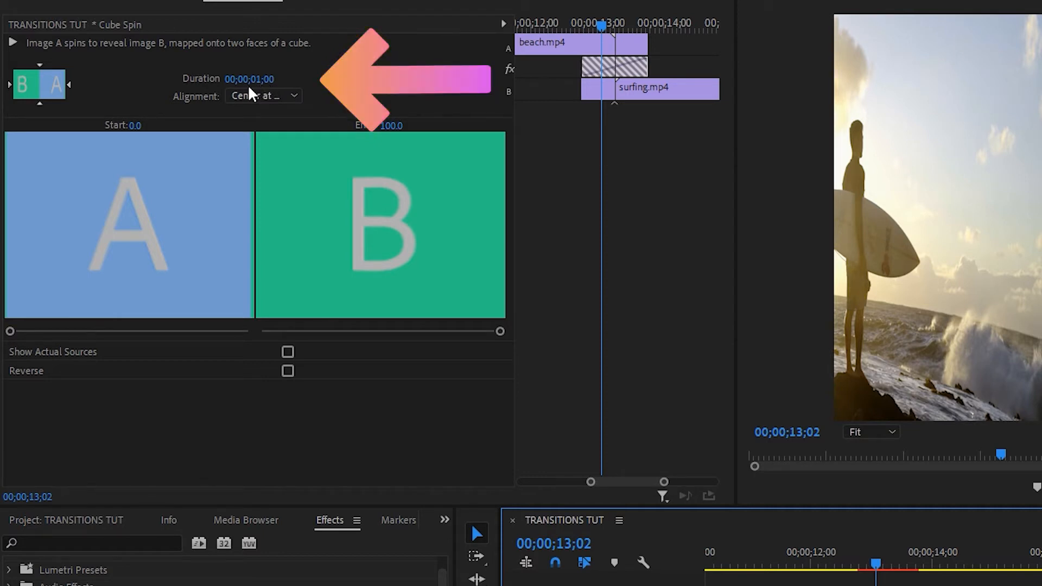
# Replay the transition from just before its start, and move the playhead back to 00;00;12;26.
pyautogui.moveTo(875, 561); pyautogui.dragTo(853, 561)
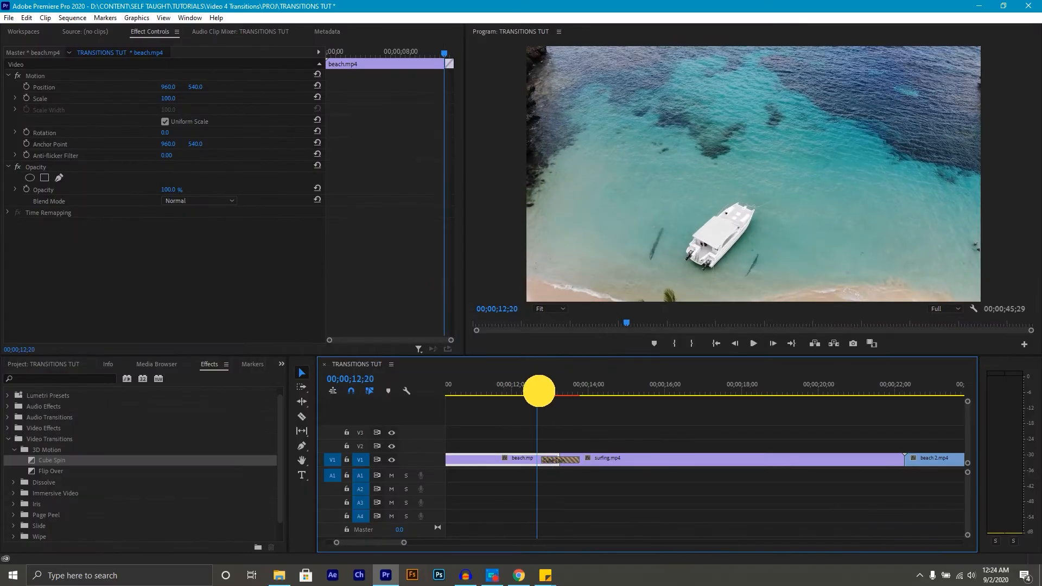
pyautogui.click(755, 343)
pyautogui.click(755, 343)
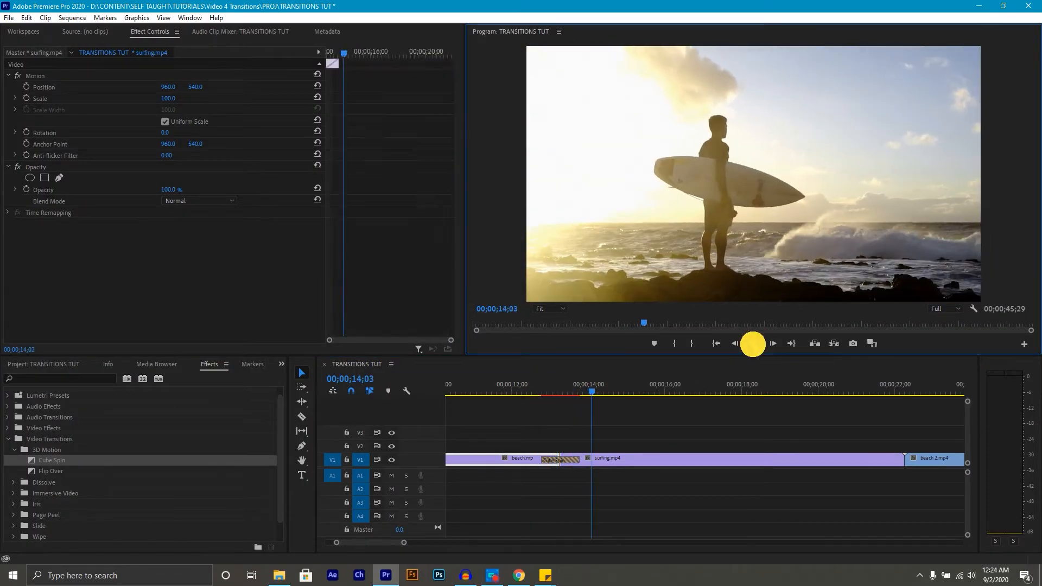
pyautogui.moveTo(592, 390); pyautogui.dragTo(544, 396)
# Examine the Alignment options of the Cube Spin transition and scrub across its beginning.
pyautogui.click(566, 461)
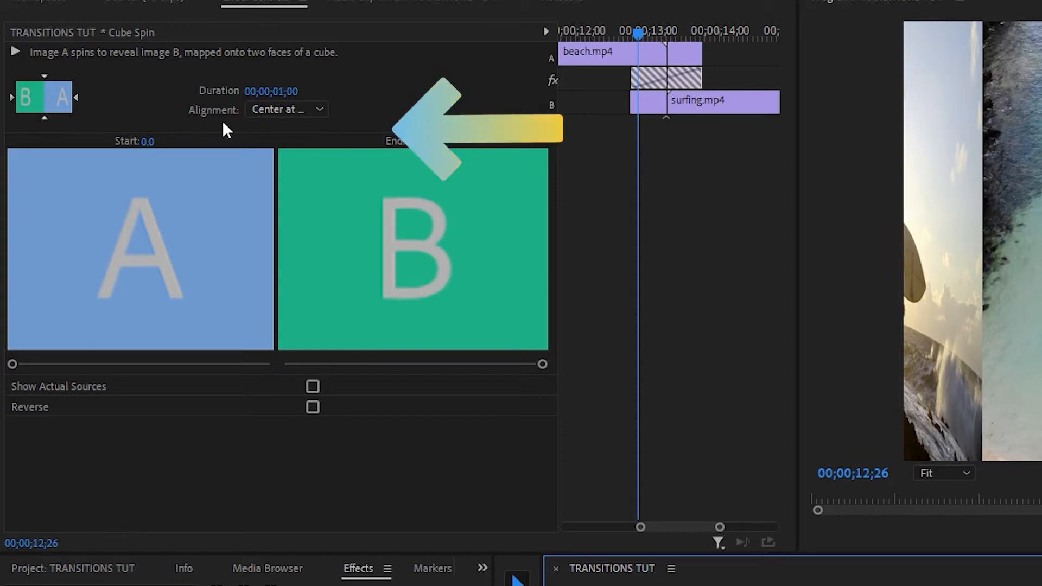
pyautogui.click(315, 111)
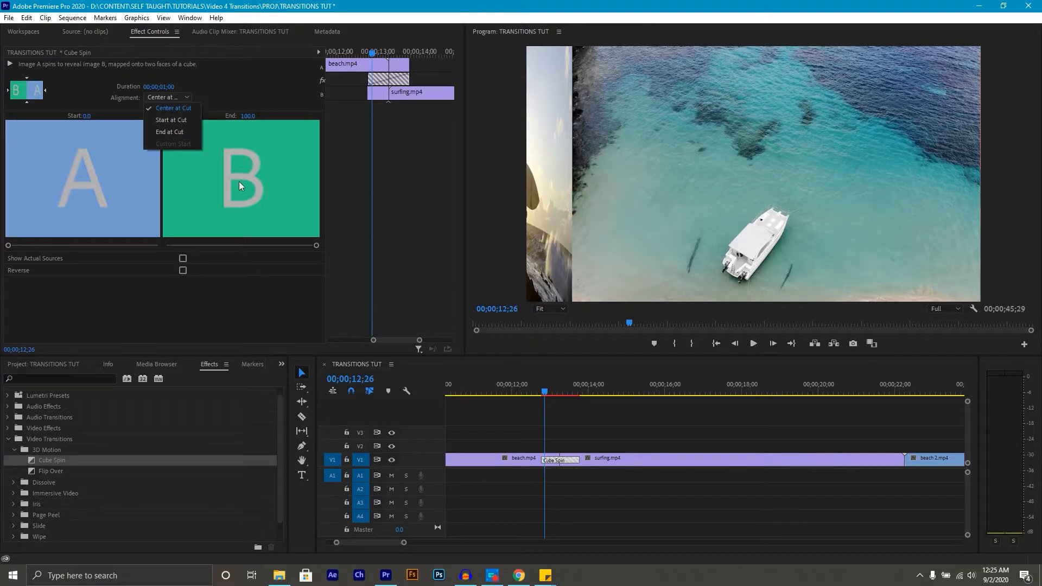
pyautogui.moveTo(545, 388); pyautogui.dragTo(538, 389)
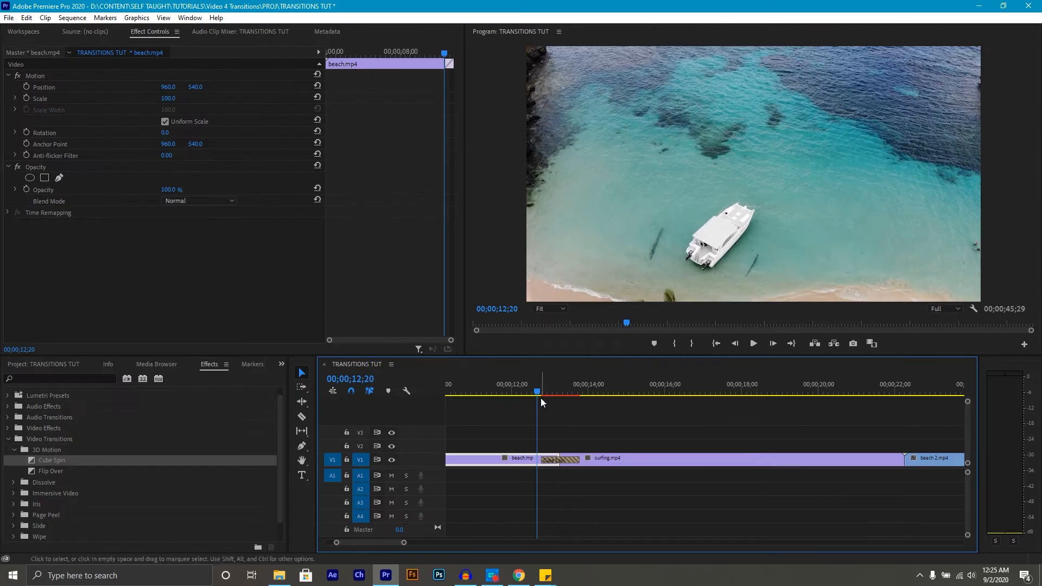
pyautogui.moveTo(559, 286); pyautogui.dragTo(574, 286)
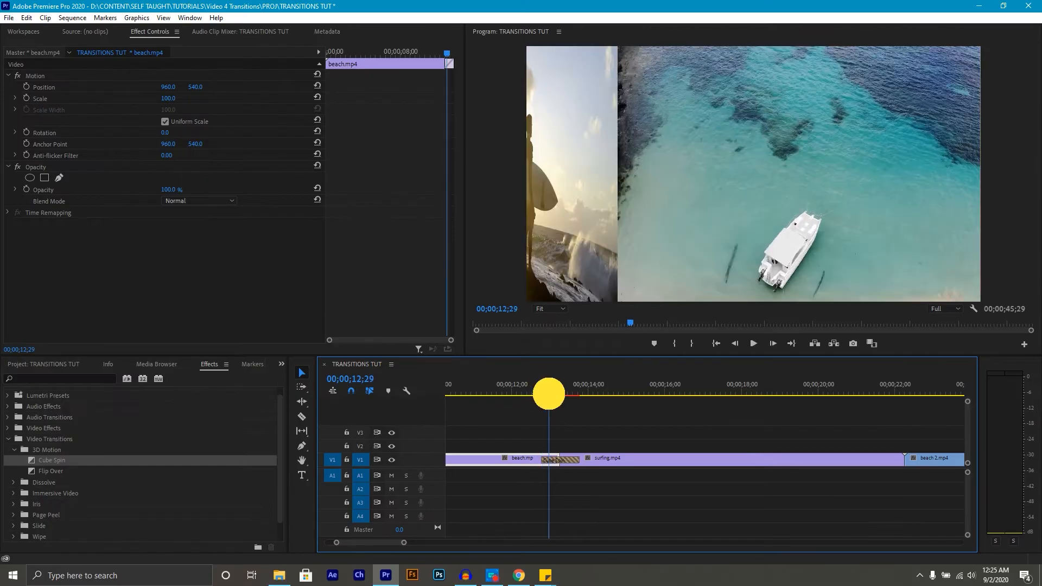
# Set the alignment of the Cube Spin transition between beach.mp4 and surfing.mp4 to Start at Cut.
pyautogui.click(568, 461)
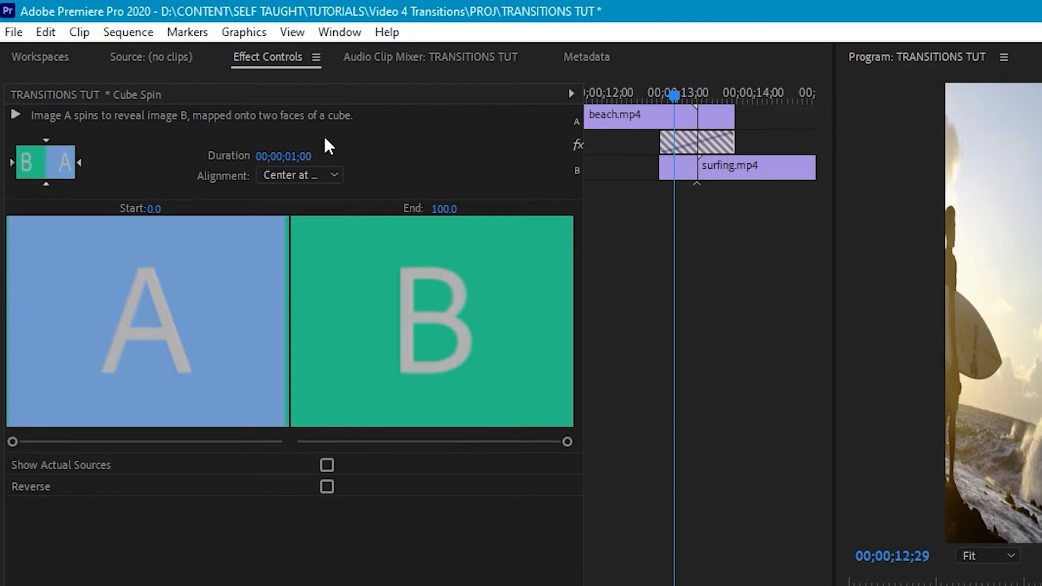
pyautogui.click(336, 173)
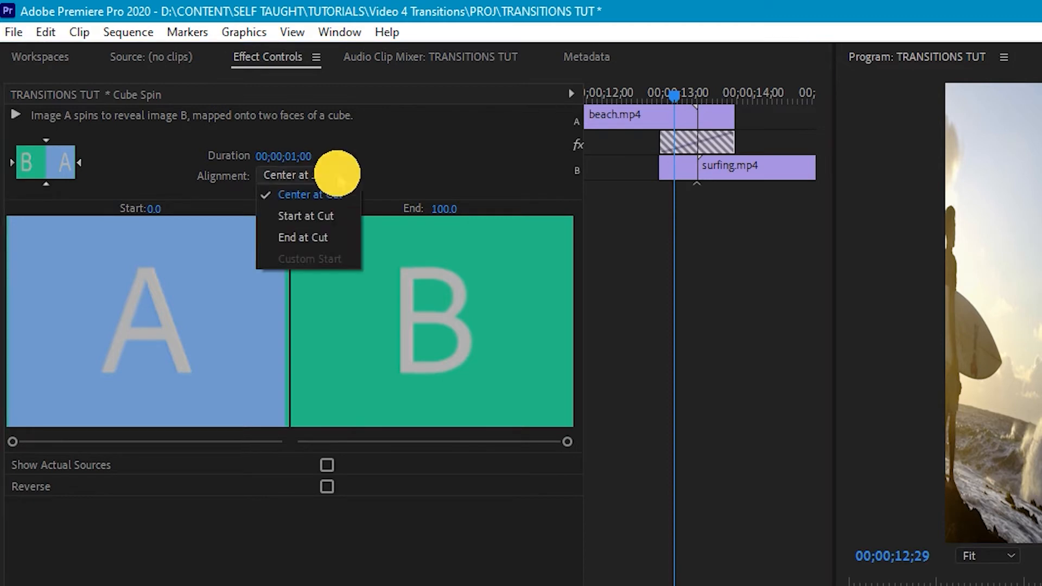
pyautogui.click(322, 215)
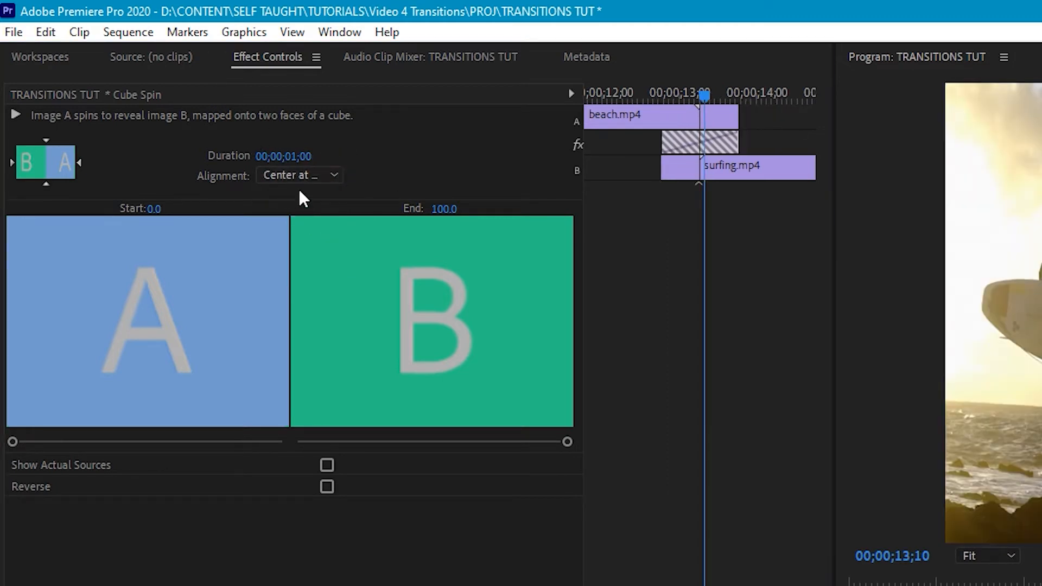
pyautogui.click(335, 175)
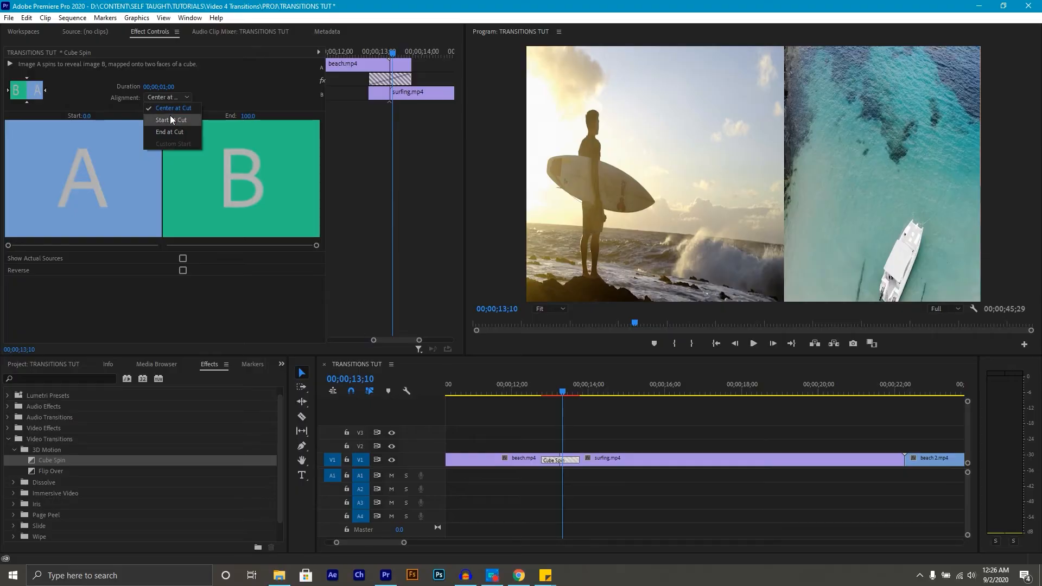
pyautogui.click(170, 120)
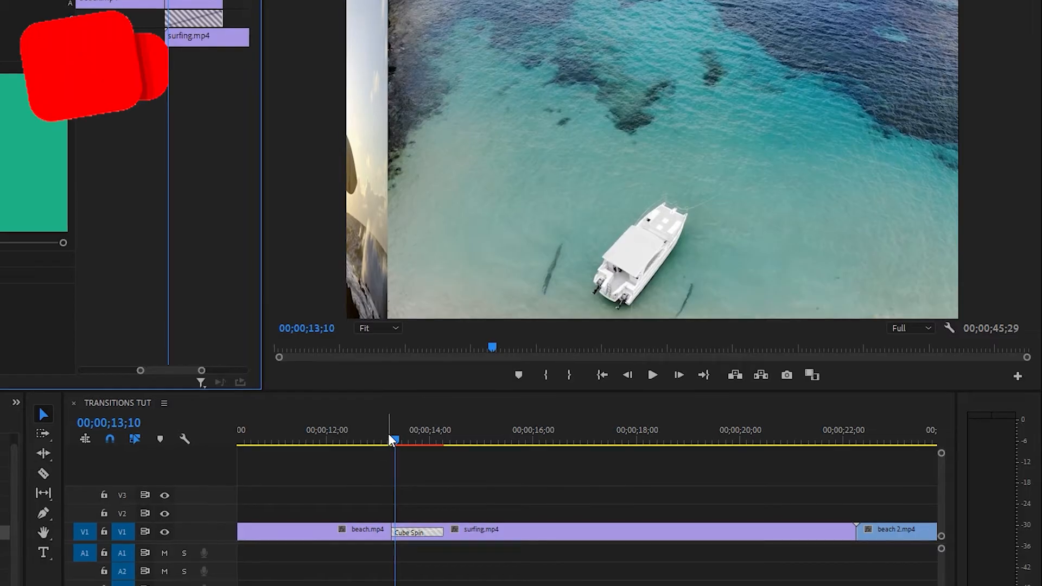
# Scrub around the beach-to-surfing cut to check where the realigned Cube Spin transition begins.
pyautogui.moveTo(542, 391); pyautogui.dragTo(560, 390)
pyautogui.moveTo(390, 437)
pyautogui.mouseDown()
pyautogui.moveTo(432, 454)
pyautogui.moveTo(413, 456)
pyautogui.moveTo(409, 440)
pyautogui.moveTo(380, 442)
pyautogui.moveTo(388, 443)
pyautogui.mouseUp()
pyautogui.click(400, 539)
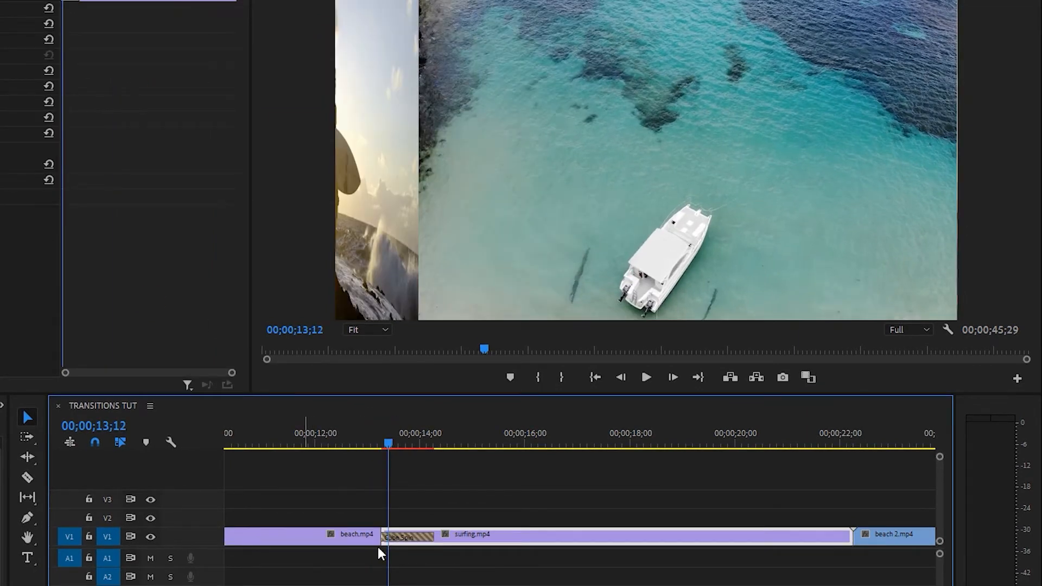
# Set the alignment of the Cube Spin transition between beach.mp4 and surfing.mp4 to End at Cut and play across it.
pyautogui.click(408, 537)
pyautogui.click(358, 144)
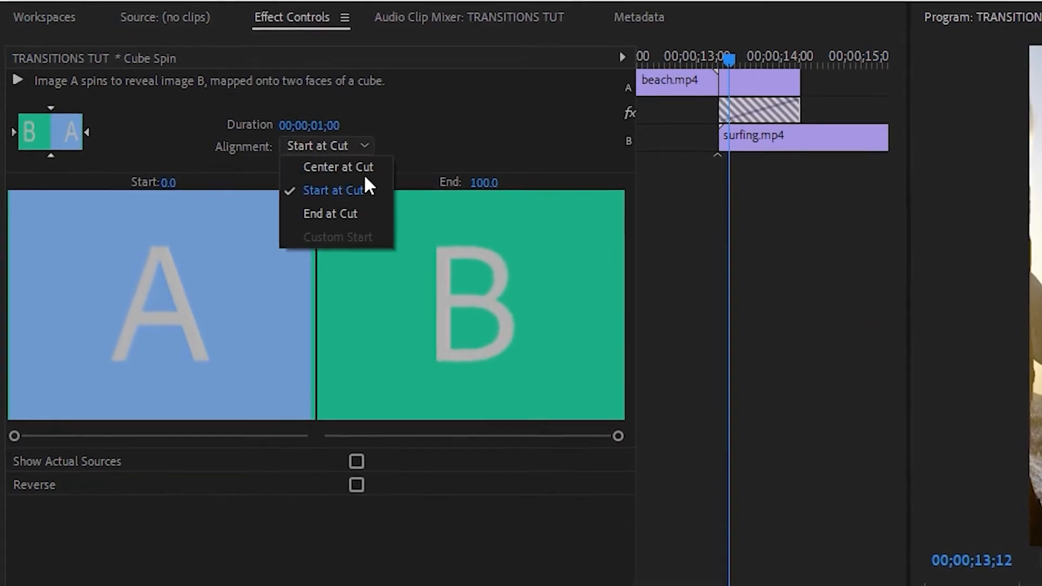
pyautogui.click(319, 217)
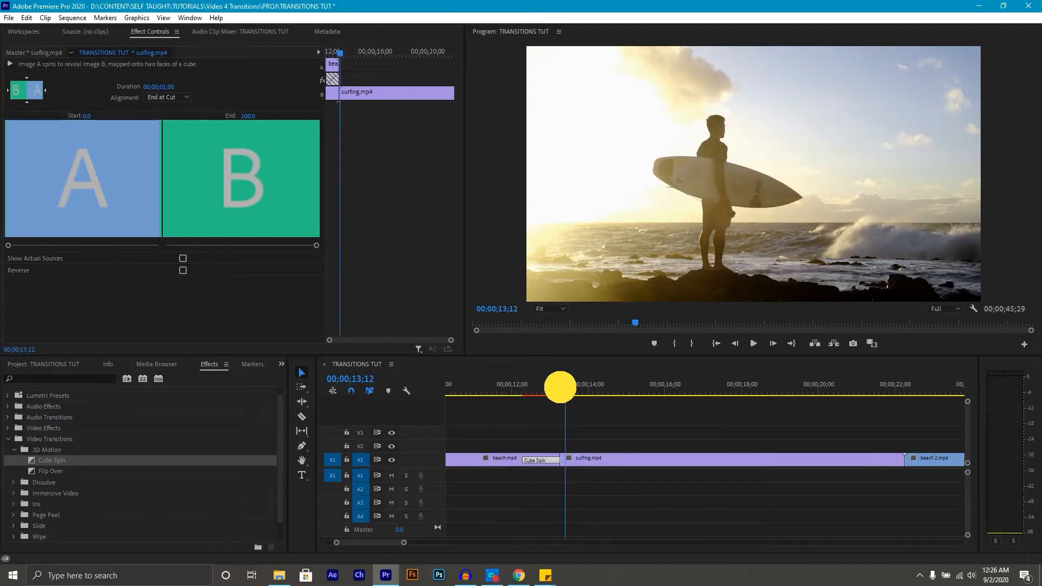
pyautogui.click(505, 391)
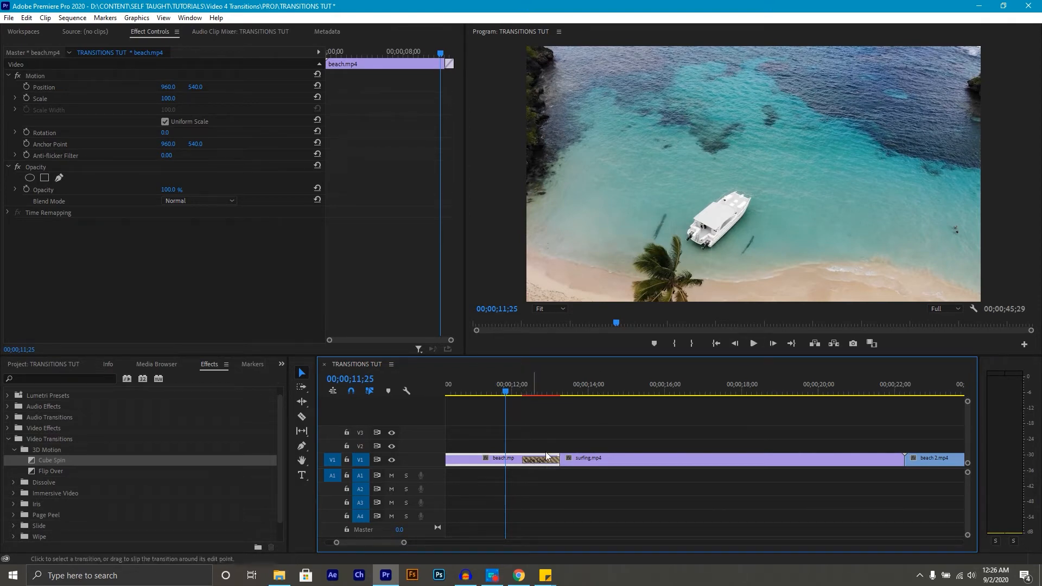
pyautogui.click(752, 345)
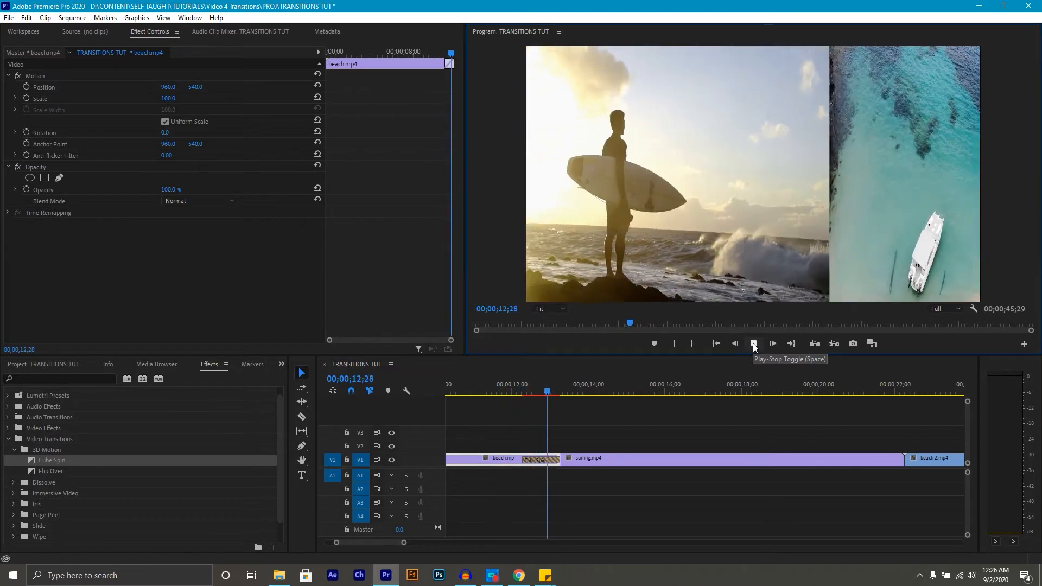
pyautogui.click(753, 343)
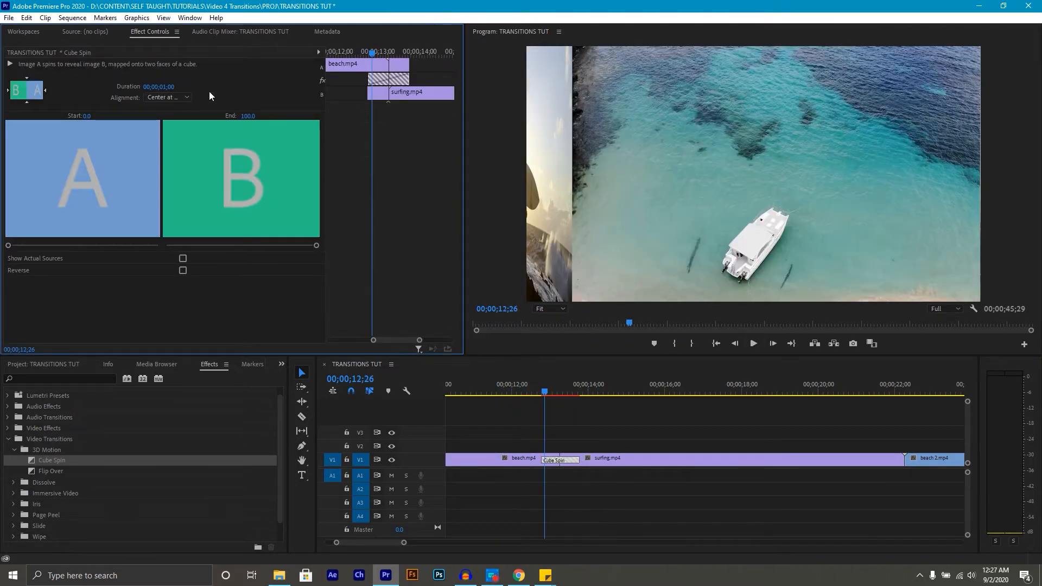
# Play the centered Cube Spin transition from about 00;00;12;20, repeat the playback, and bring the playhead back before its start.
pyautogui.click(538, 392)
pyautogui.click(755, 343)
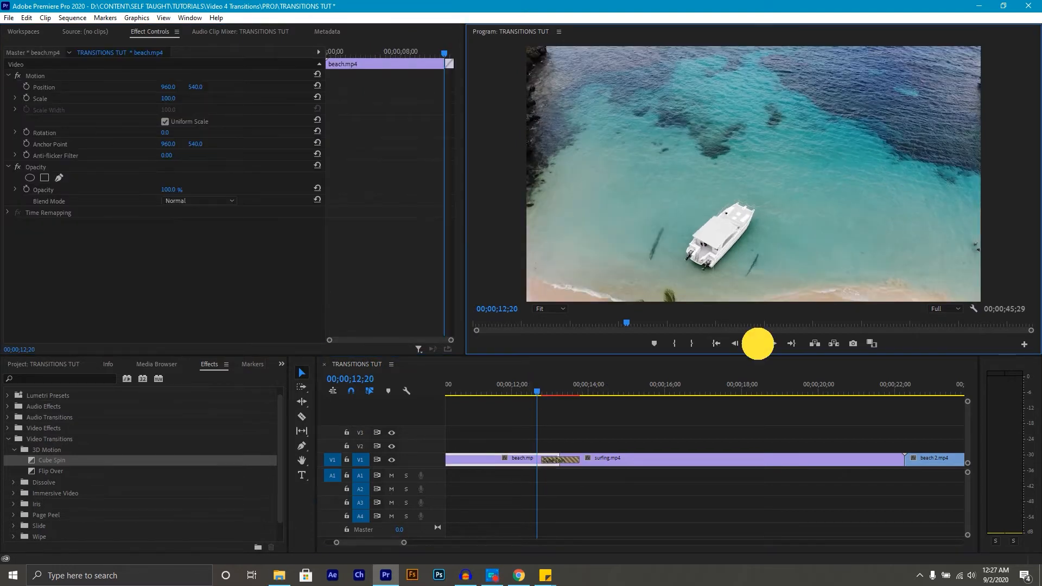
pyautogui.click(755, 343)
pyautogui.moveTo(585, 392); pyautogui.dragTo(535, 393)
pyautogui.click(753, 344)
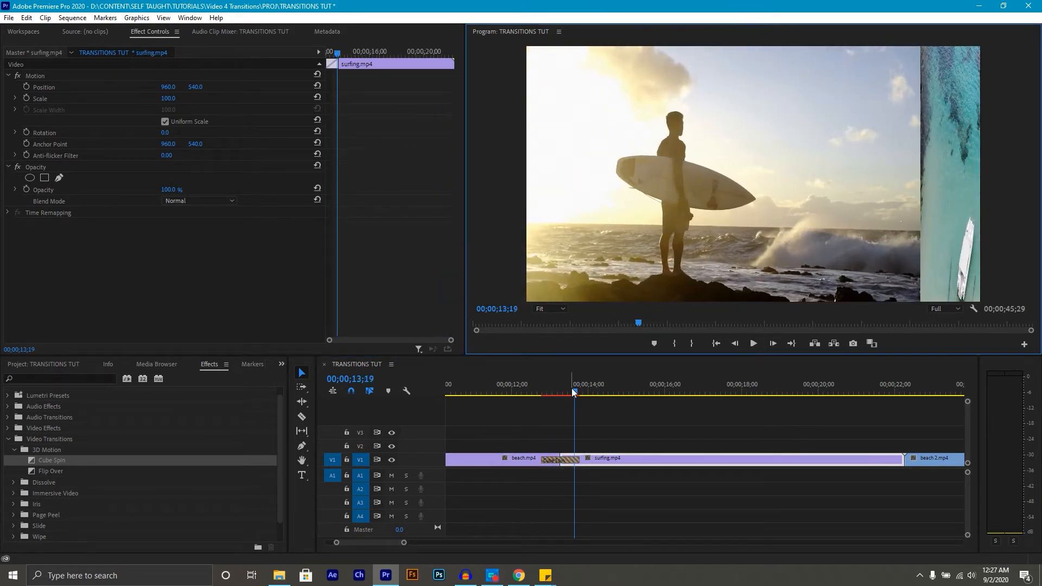
pyautogui.moveTo(573, 390); pyautogui.dragTo(534, 392)
# Shorten the Cube Spin transition between beach.mp4 and surfing.mp4 to a duration of 00;00;00;11.
pyautogui.click(553, 461)
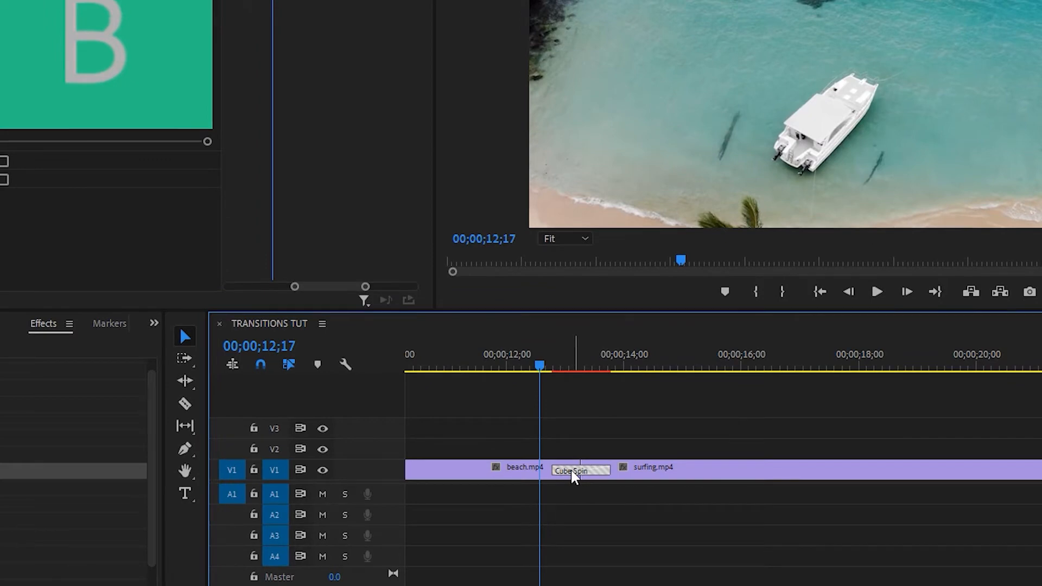
pyautogui.click(555, 468)
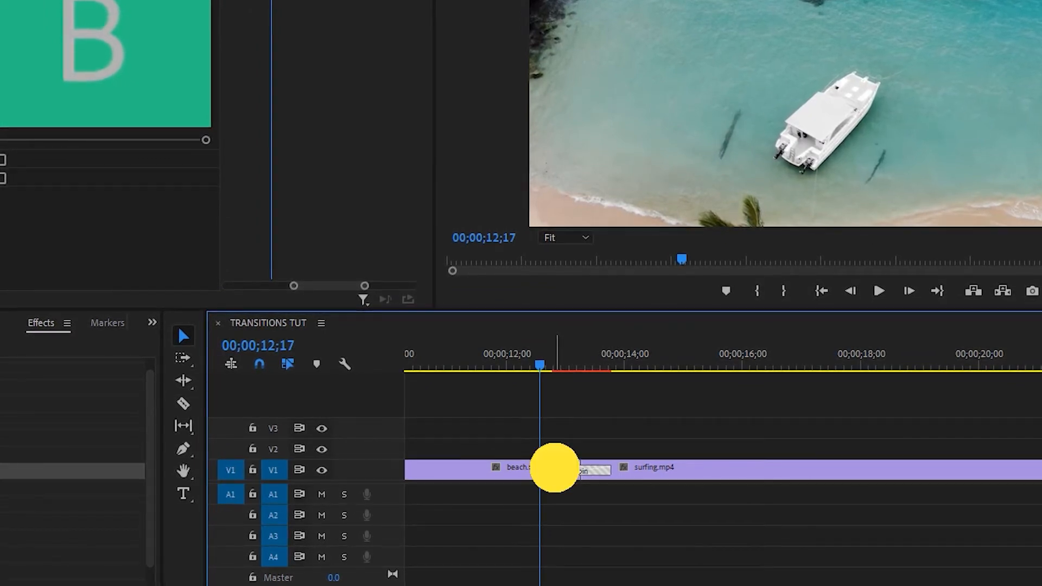
pyautogui.moveTo(555, 468); pyautogui.dragTo(591, 471)
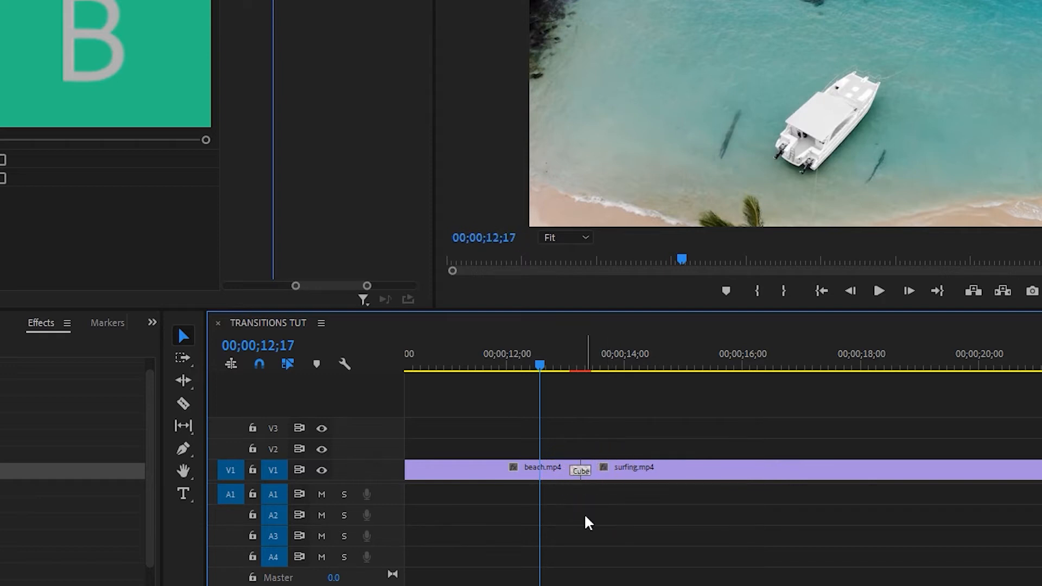
# Play through the shortened Cube Spin transition and replay it from 00;00;13;00.
pyautogui.click(880, 292)
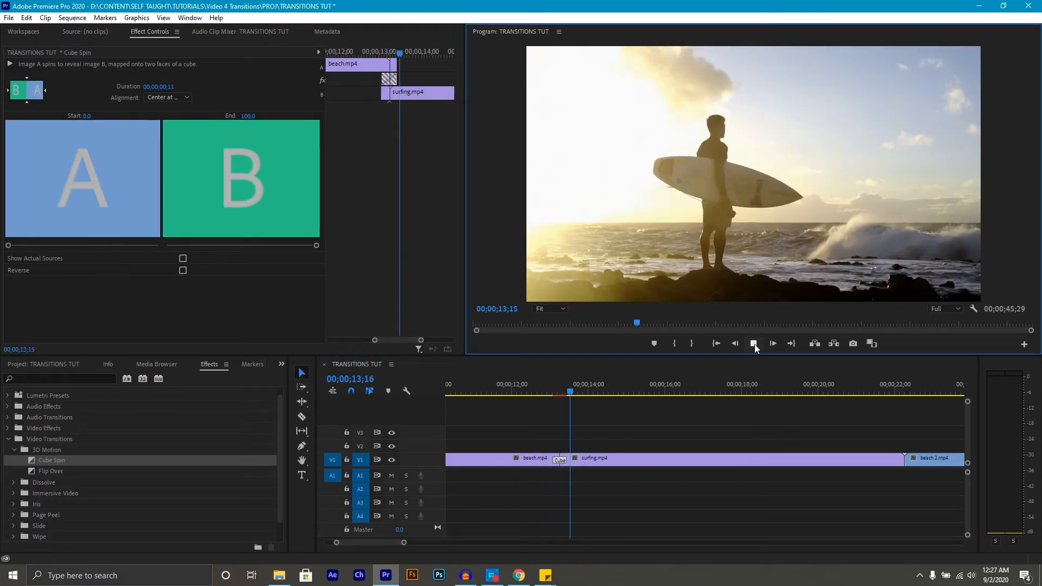
pyautogui.click(754, 345)
pyautogui.click(580, 391)
pyautogui.moveTo(787, 392); pyautogui.dragTo(680, 391)
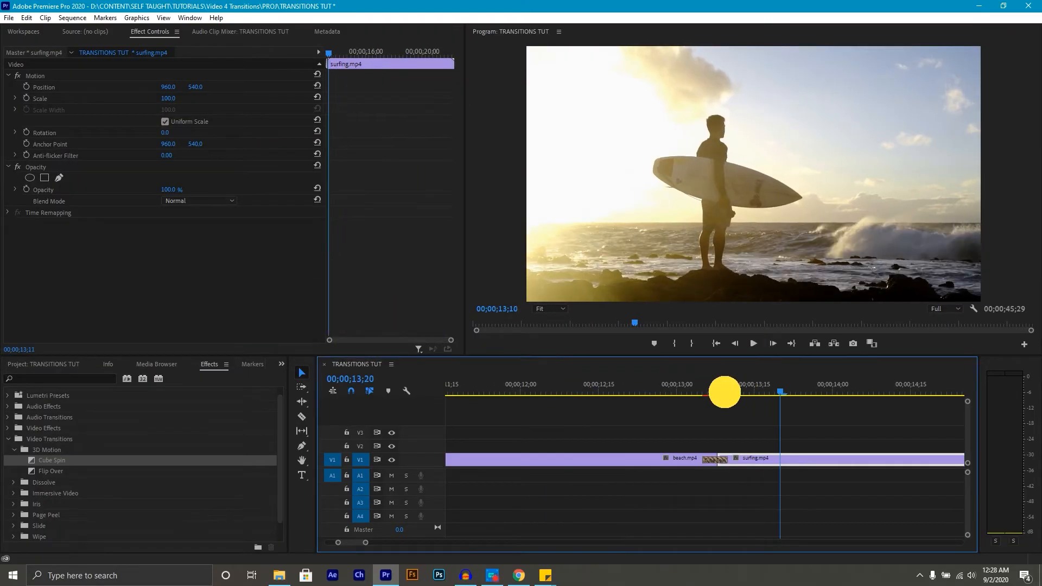
pyautogui.click(753, 344)
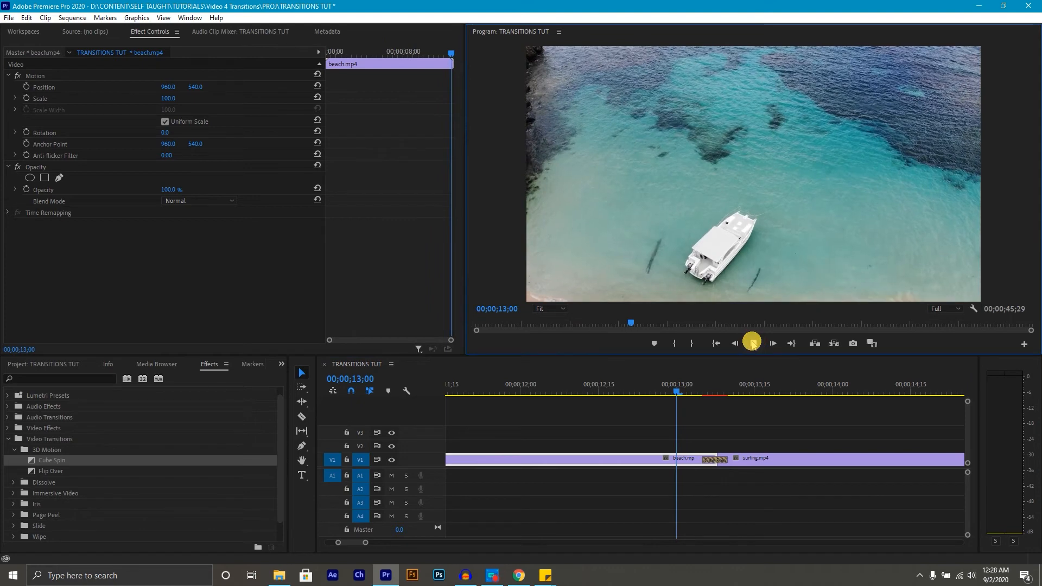
pyautogui.click(753, 344)
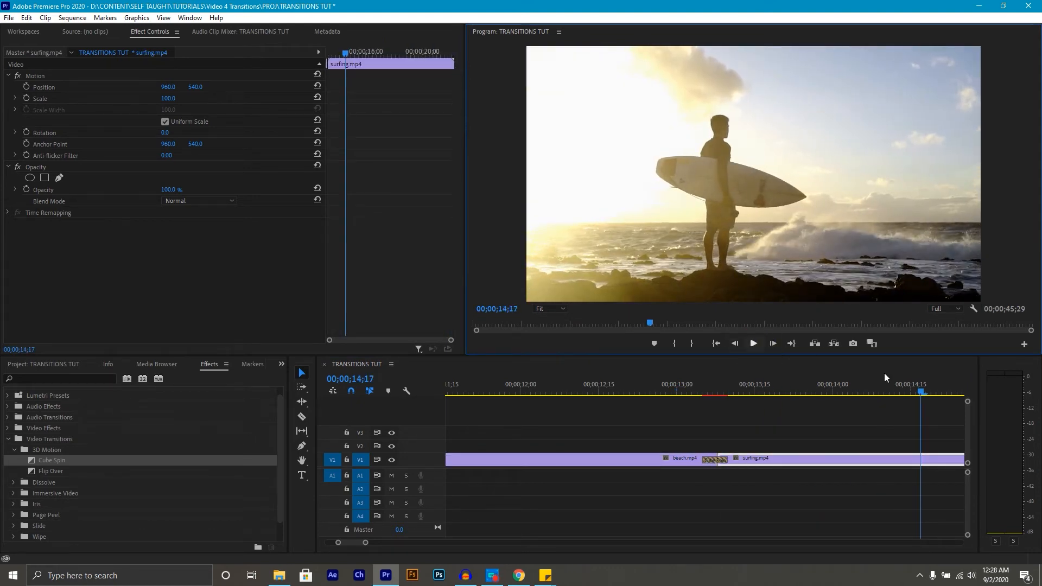
# Remove the Cube Spin transition and apply Cross Dissolve centered on the cut between beach.mp4 and surfing.mp4, accepting repeated frames.
pyautogui.moveTo(920, 396); pyautogui.dragTo(718, 400)
pyautogui.hotkey('ctrl', 'z')
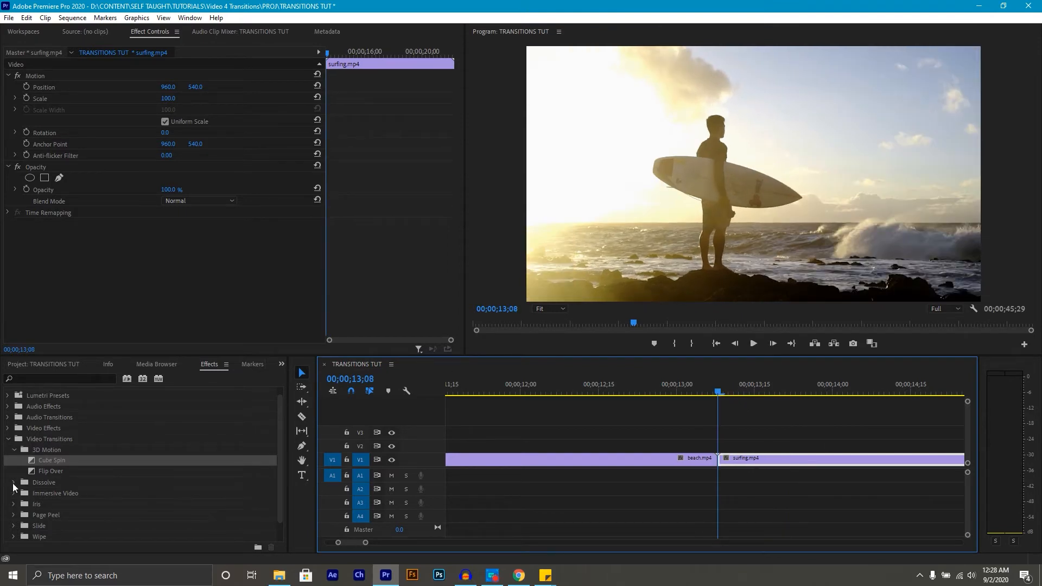
pyautogui.click(14, 484)
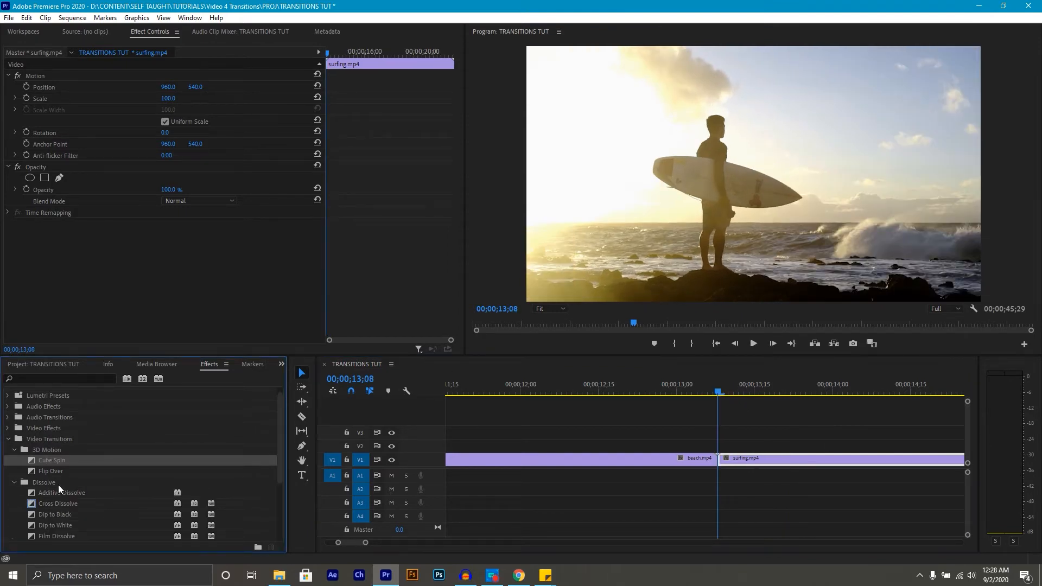
pyautogui.scroll(-1, 73, 483)
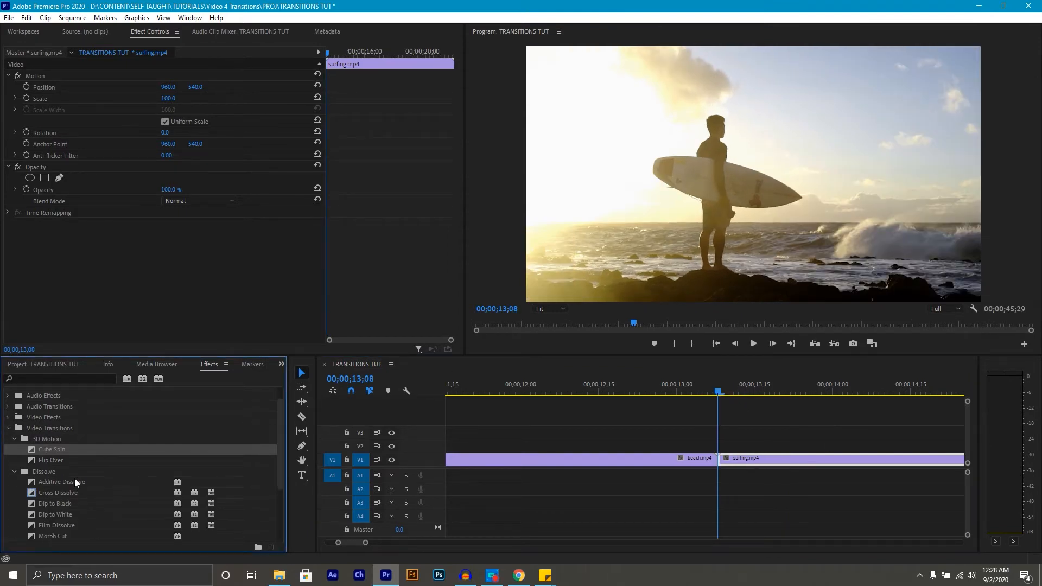
pyautogui.scroll(-1, 65, 468)
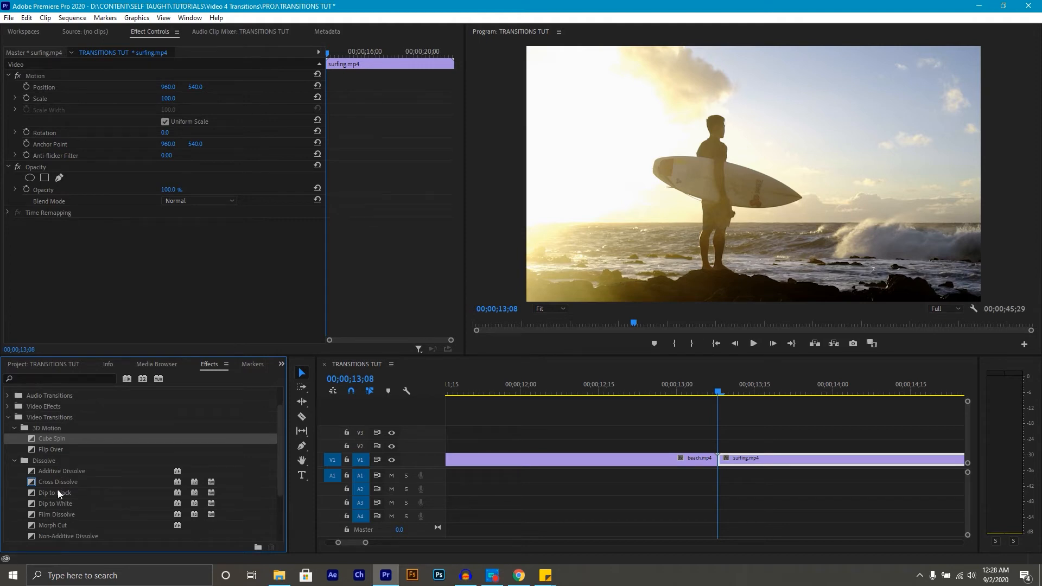
pyautogui.scroll(-2, 58, 490)
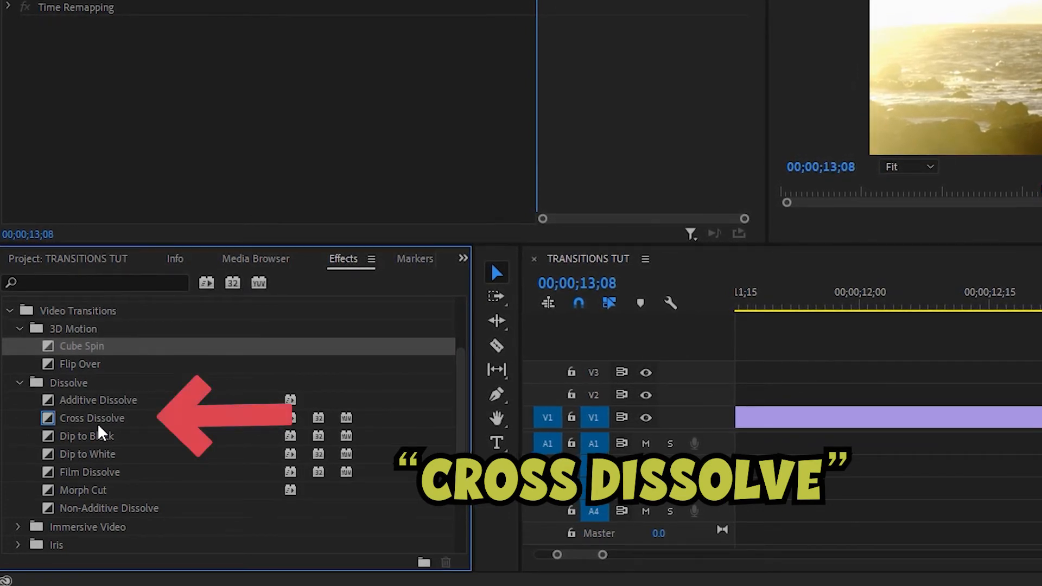
pyautogui.moveTo(92, 419); pyautogui.dragTo(719, 460)
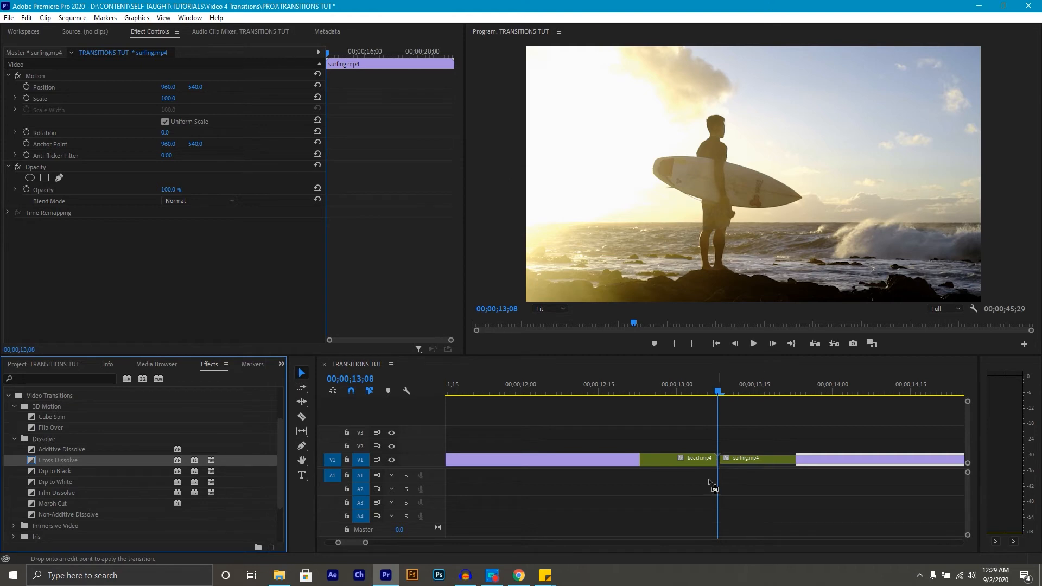
pyautogui.moveTo(709, 481); pyautogui.dragTo(709, 481)
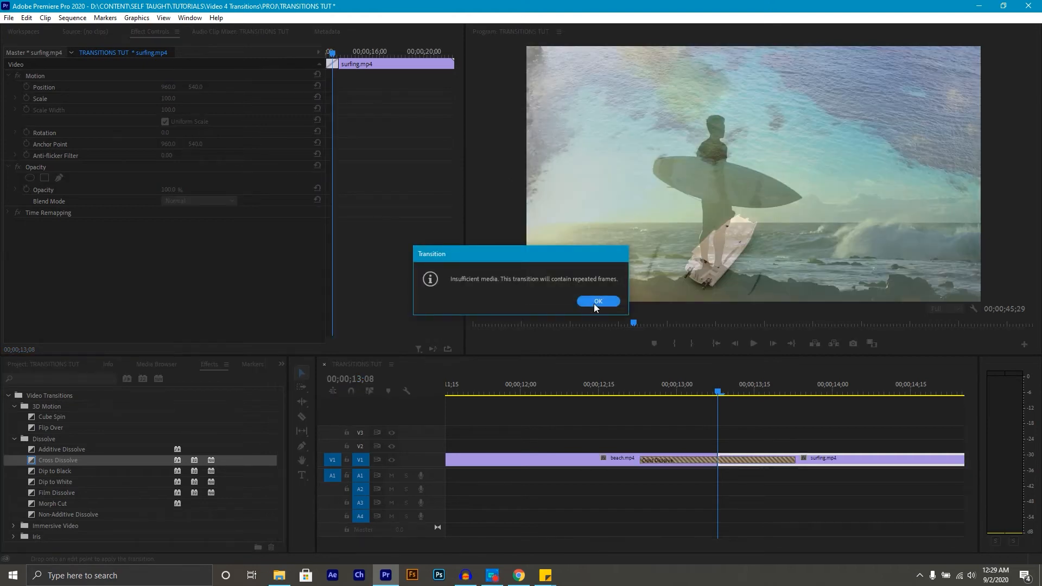
pyautogui.click(595, 305)
# Play the Cross Dissolve from just before its start and replay it from 00;00;12;16.
pyautogui.moveTo(720, 392); pyautogui.dragTo(625, 395)
pyautogui.click(753, 345)
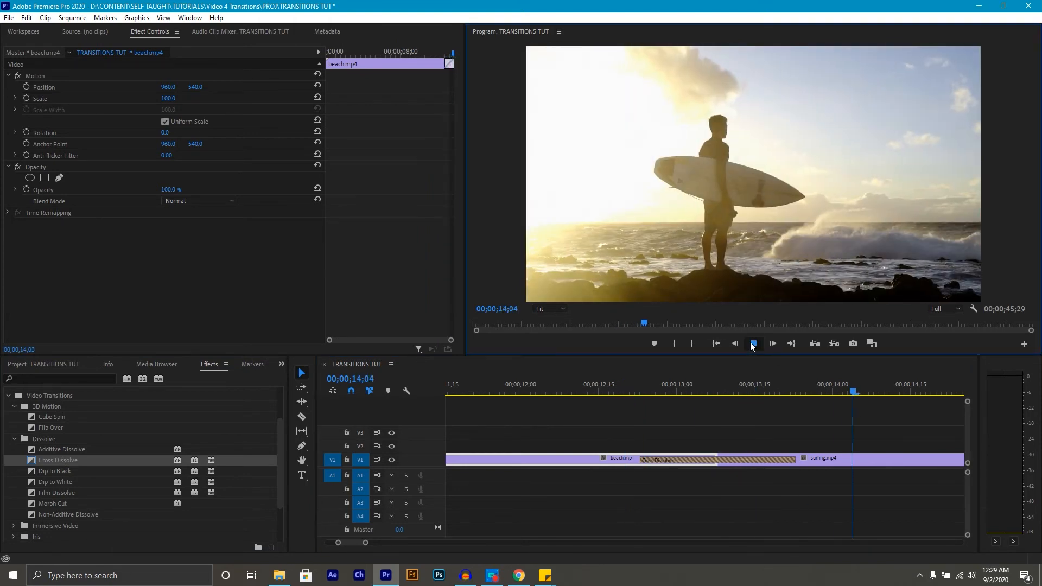
pyautogui.moveTo(717, 396); pyautogui.dragTo(603, 394)
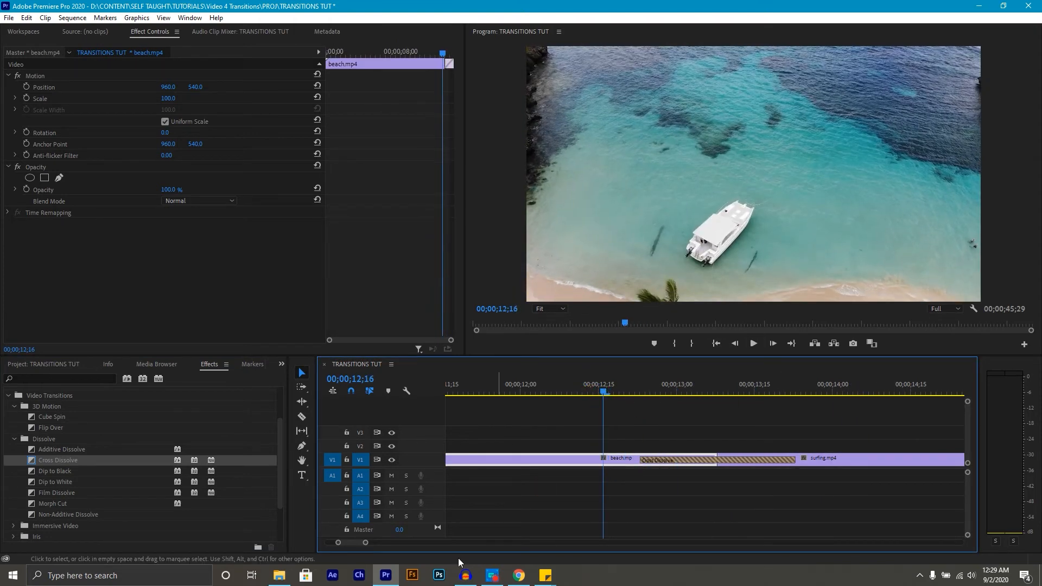
pyautogui.moveTo(366, 543); pyautogui.dragTo(385, 545)
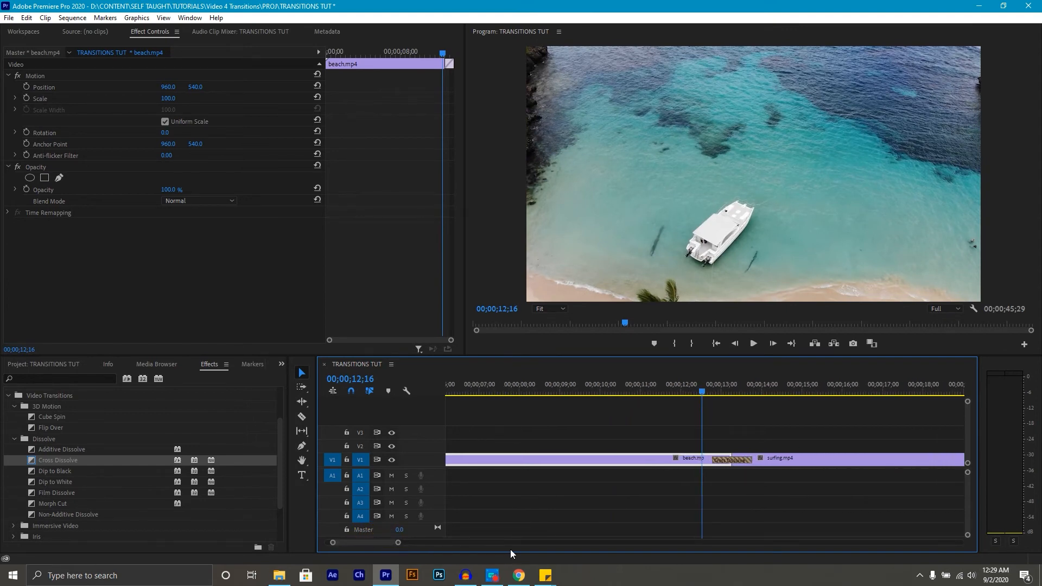
pyautogui.click(753, 344)
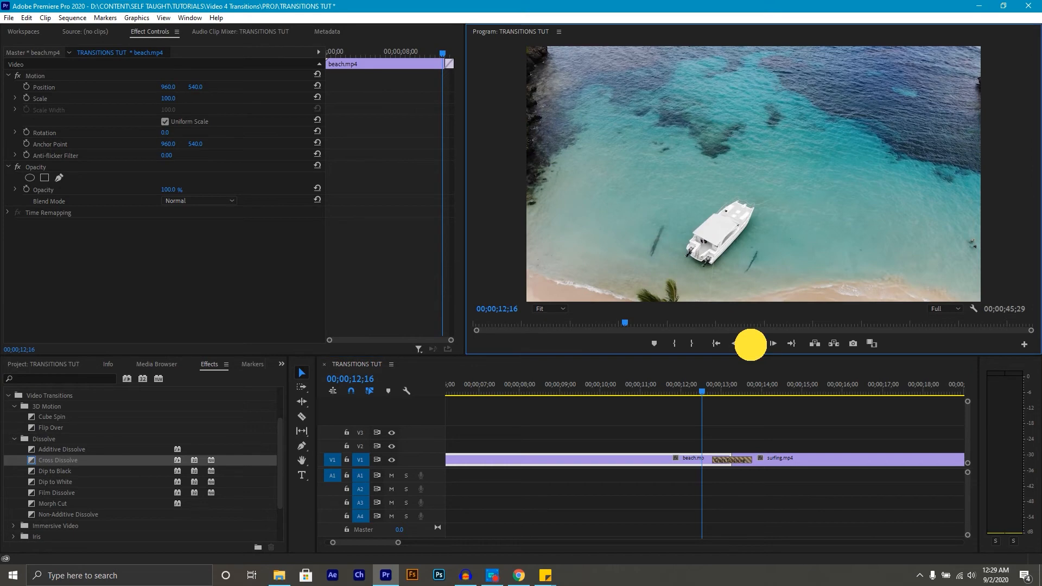
pyautogui.click(753, 344)
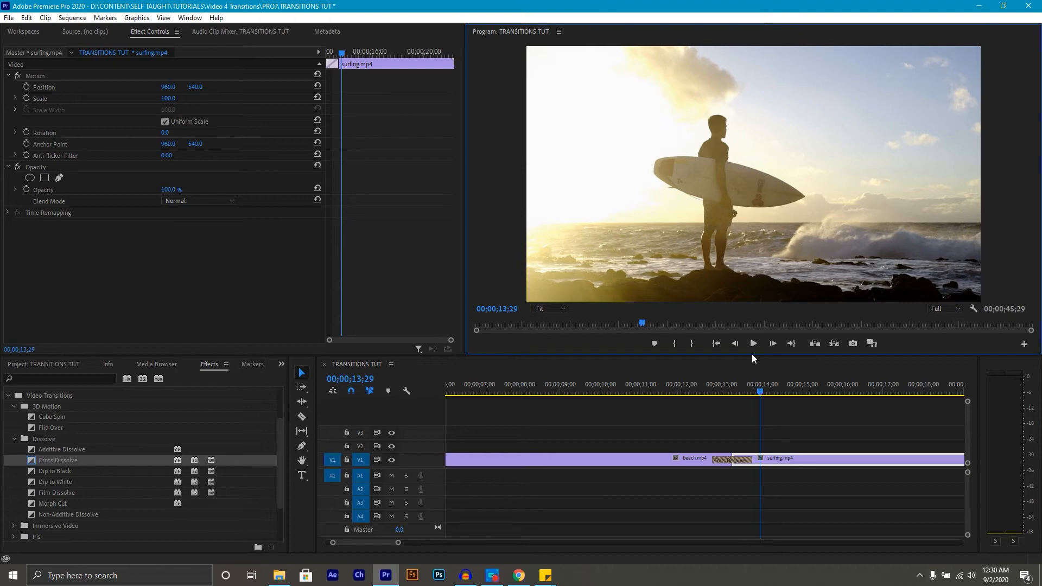
# Shorten the Cross Dissolve between beach.mp4 and surfing.mp4 to 00;00;00;12 and play it from 00;00;12;19.
pyautogui.click(738, 461)
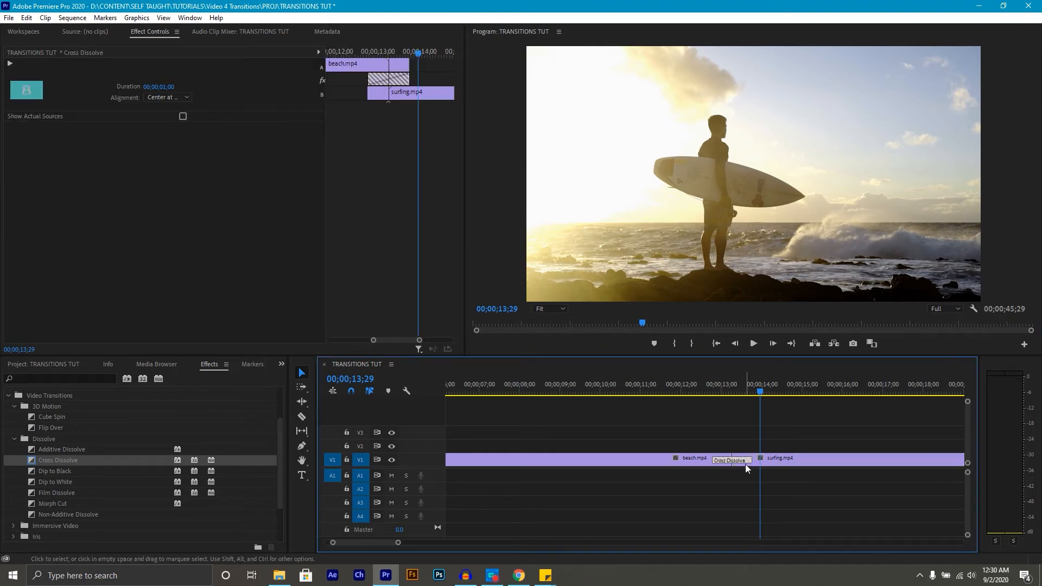
pyautogui.moveTo(751, 459); pyautogui.dragTo(724, 461)
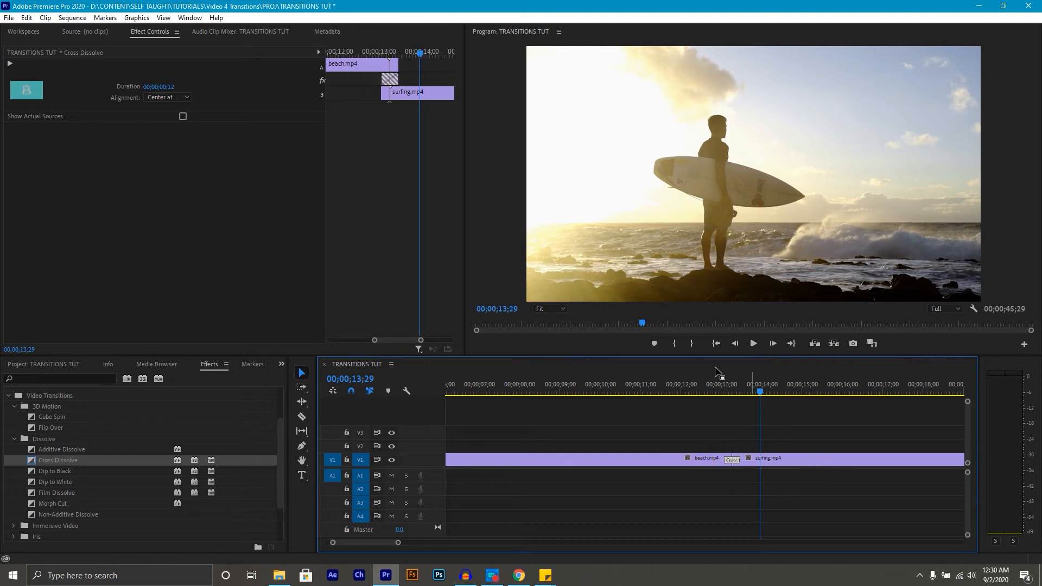
pyautogui.click(708, 387)
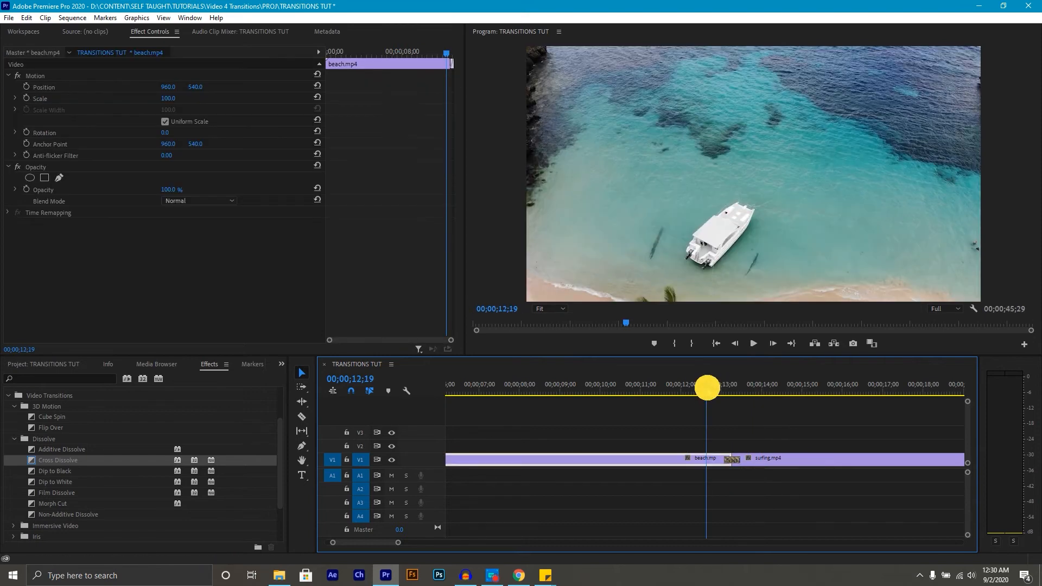
pyautogui.click(758, 344)
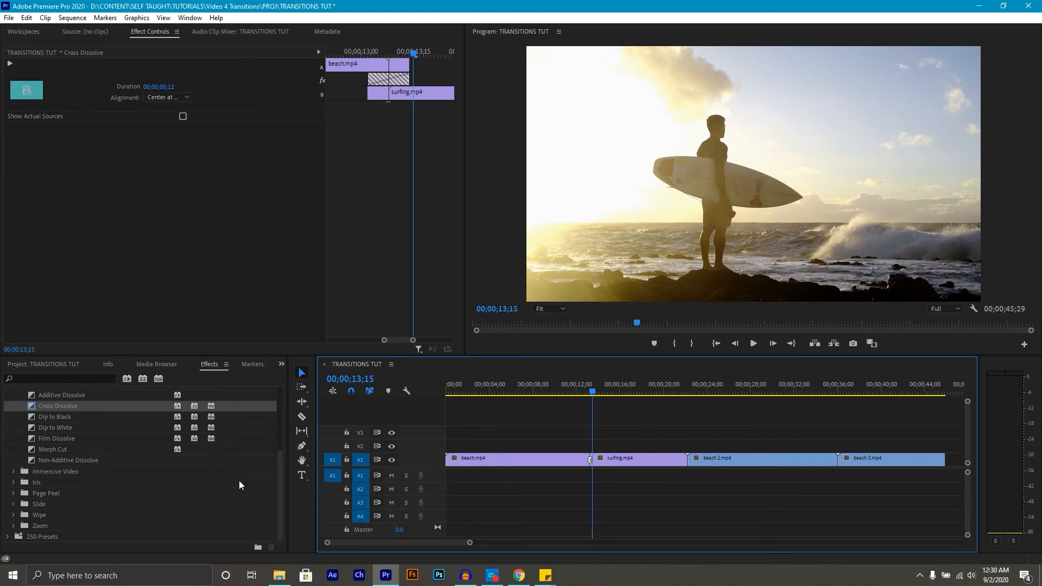
# Delete the Cross Dissolve transition from the cut between beach.mp4 and surfing.mp4.
pyautogui.click(590, 461)
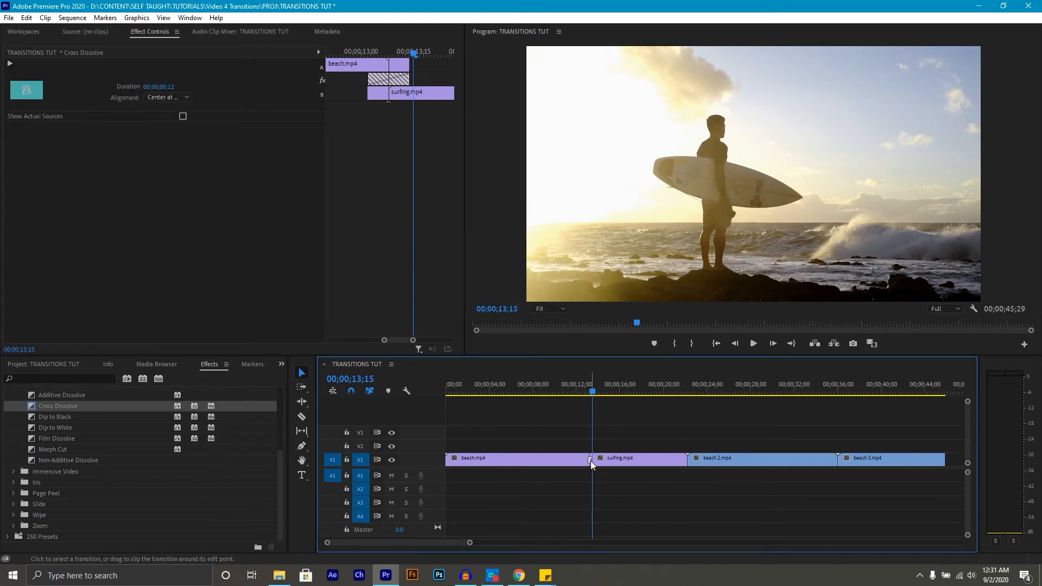
pyautogui.press('Delete')
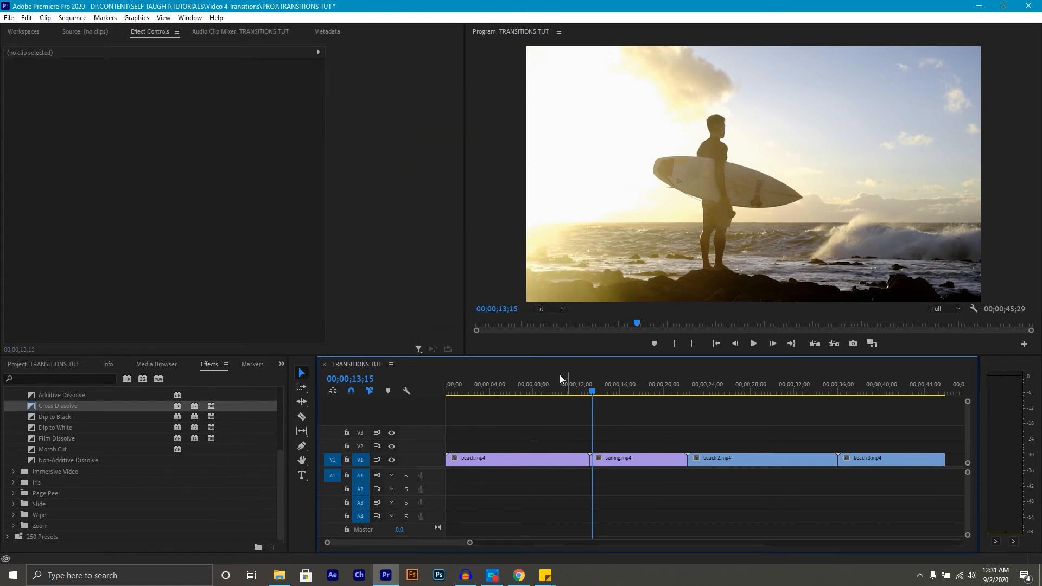
# Play the sequence across the plain cuts, and play the shortened edit with transitions from 00;00;00;00.
pyautogui.click(557, 386)
pyautogui.click(753, 344)
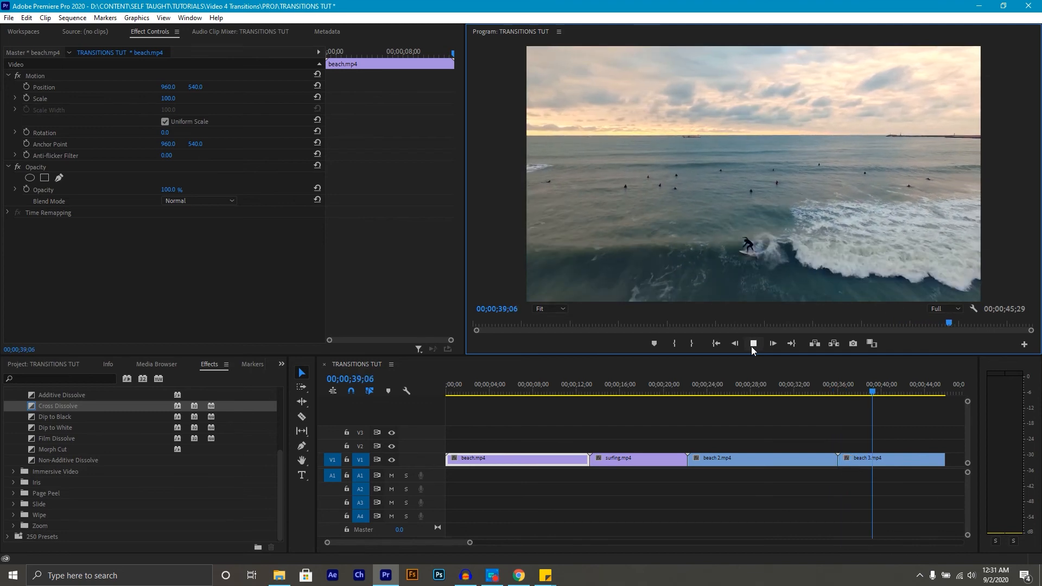
pyautogui.click(753, 344)
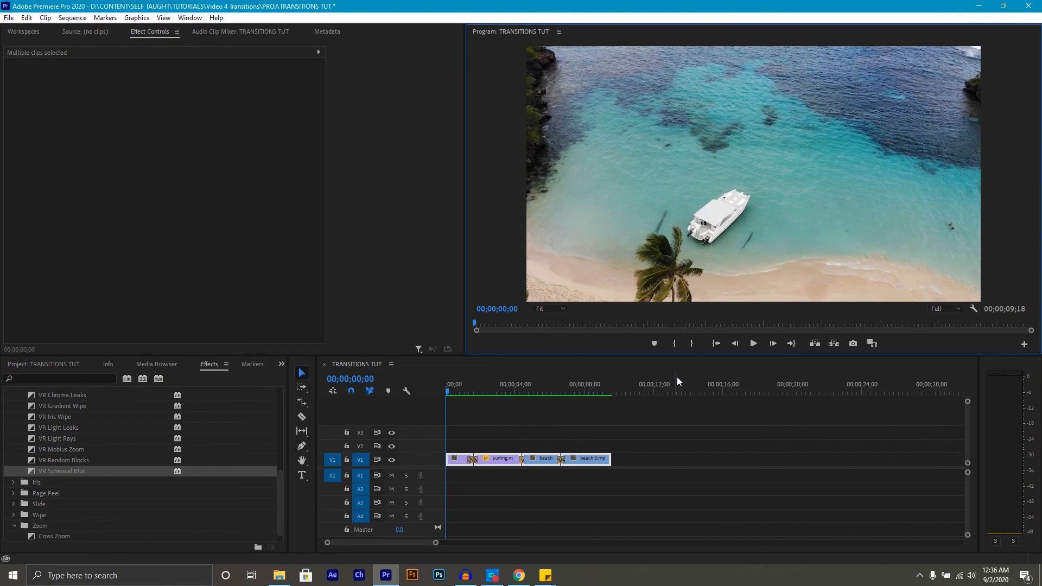
pyautogui.click(754, 343)
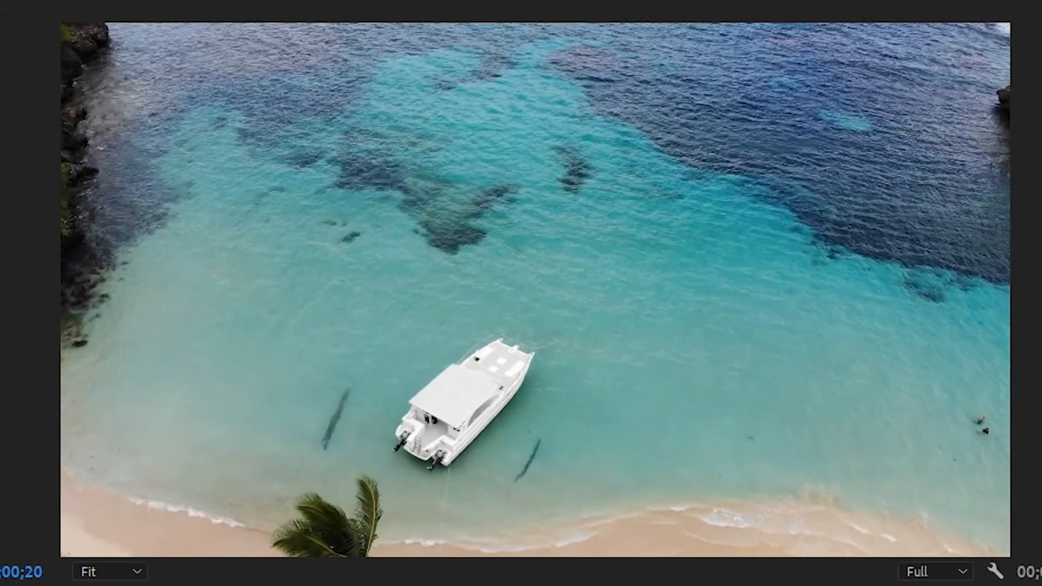